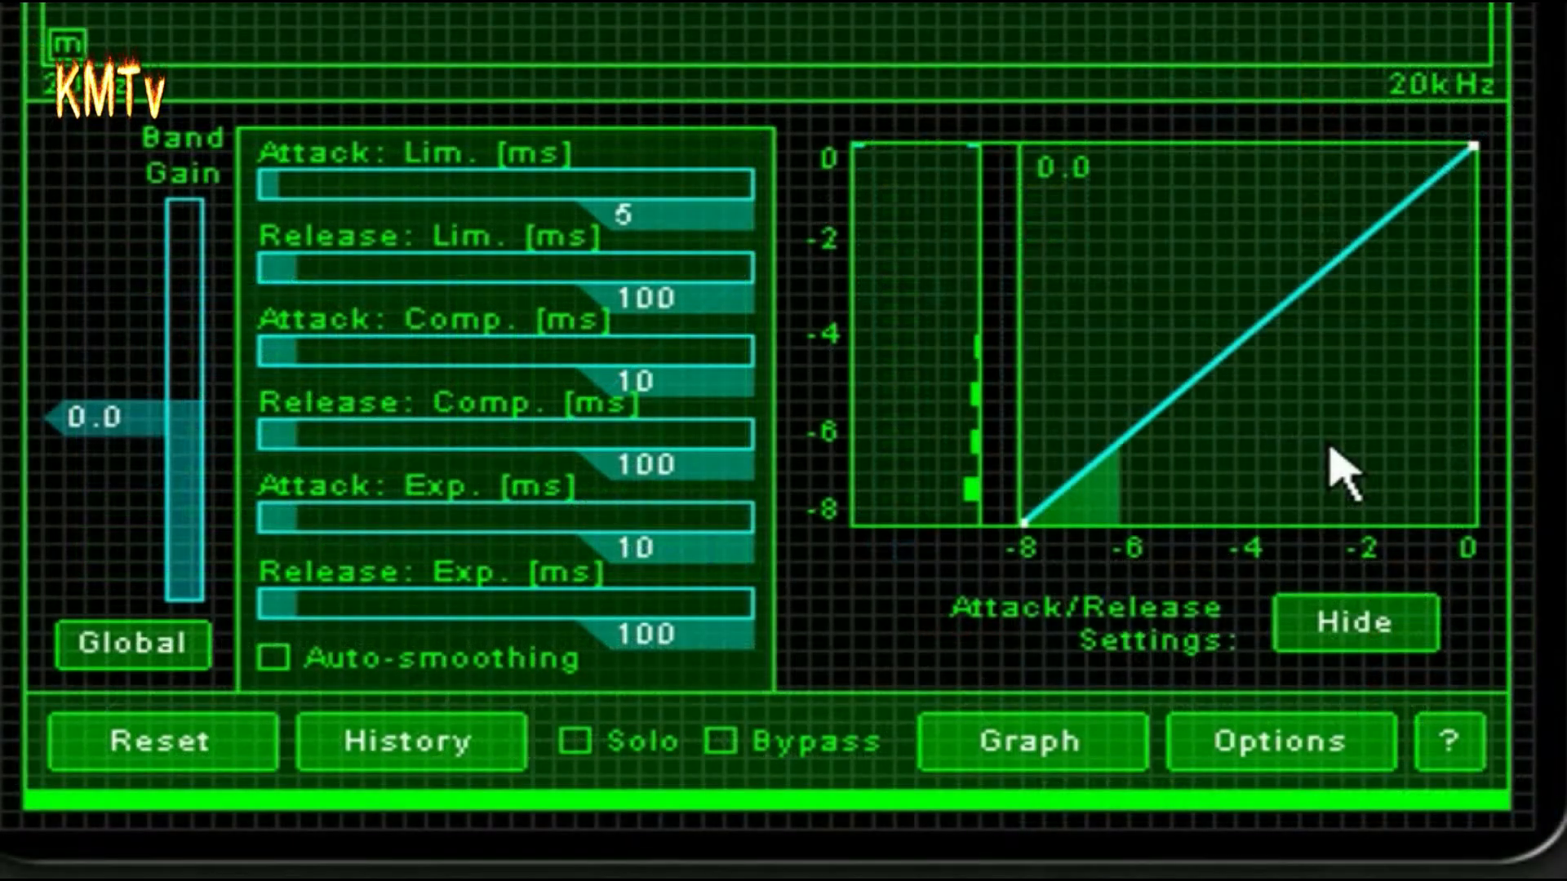
# Try a shorter attack time and a longer release time for the compressor.
pyautogui.moveTo(295, 356); pyautogui.dragTo(283, 361)
pyautogui.moveTo(279, 437); pyautogui.dragTo(371, 441)
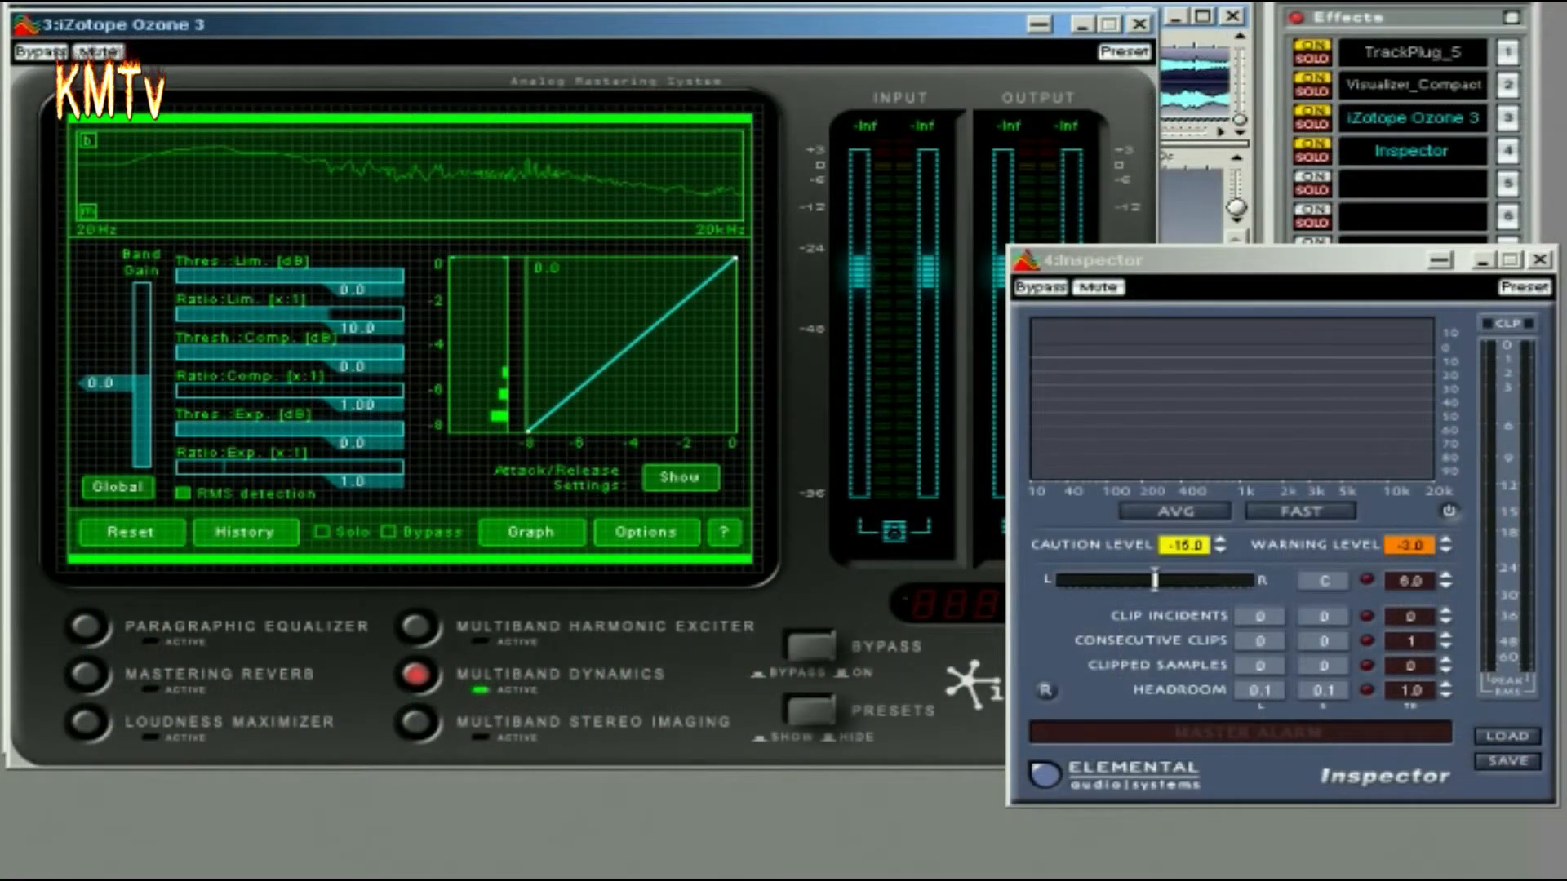
# Play the song and set the Multiband Dynamics compressor threshold to -18 dB.
pyautogui.press('space')
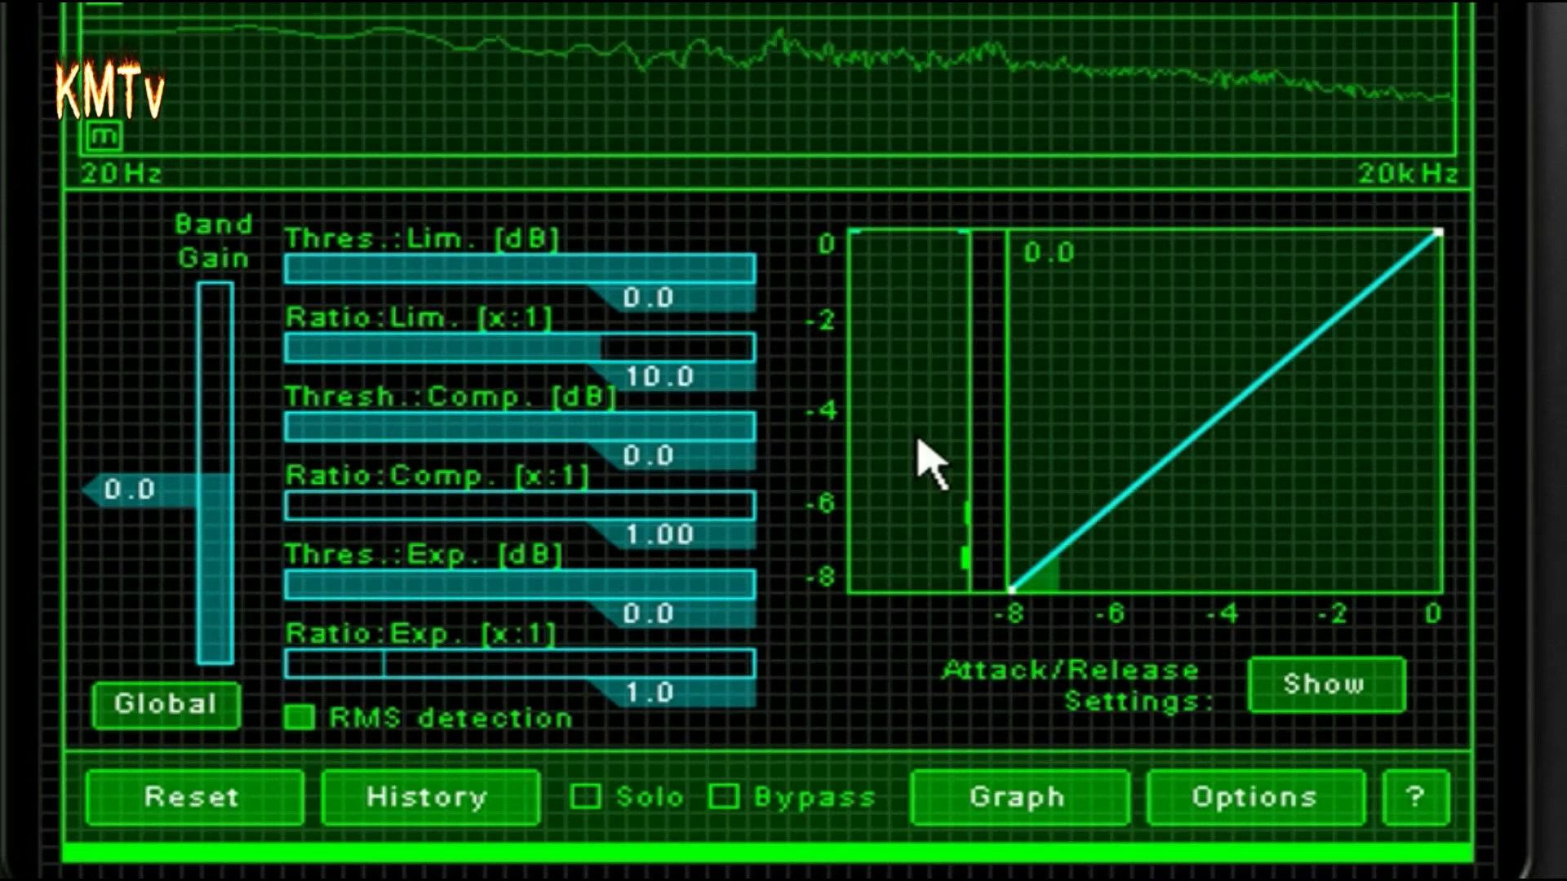
pyautogui.scroll(-1, 917, 439)
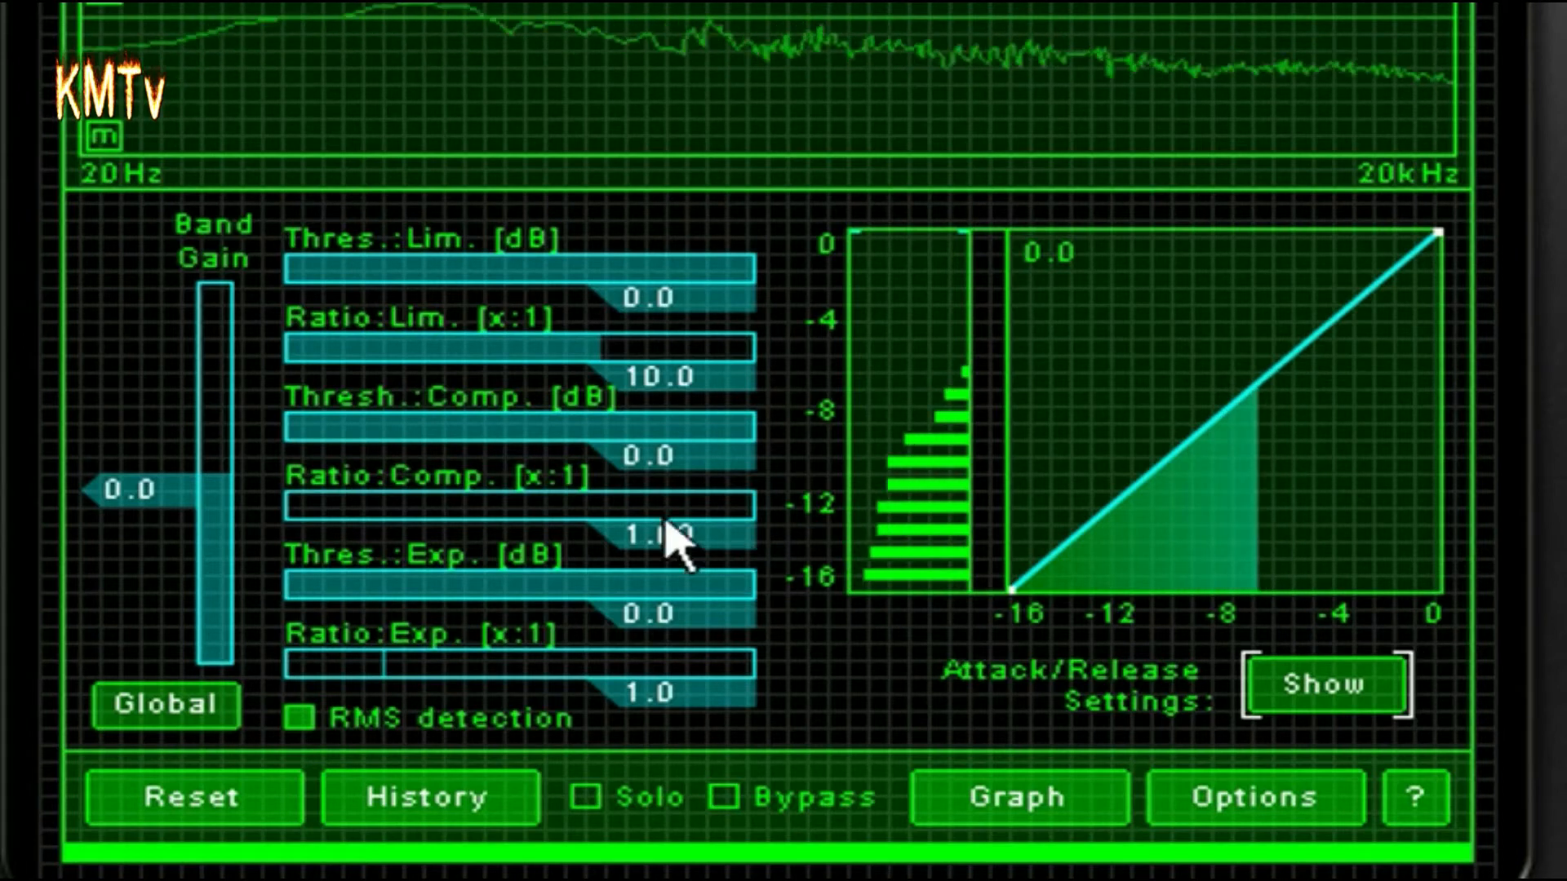
pyautogui.doubleClick(645, 473)
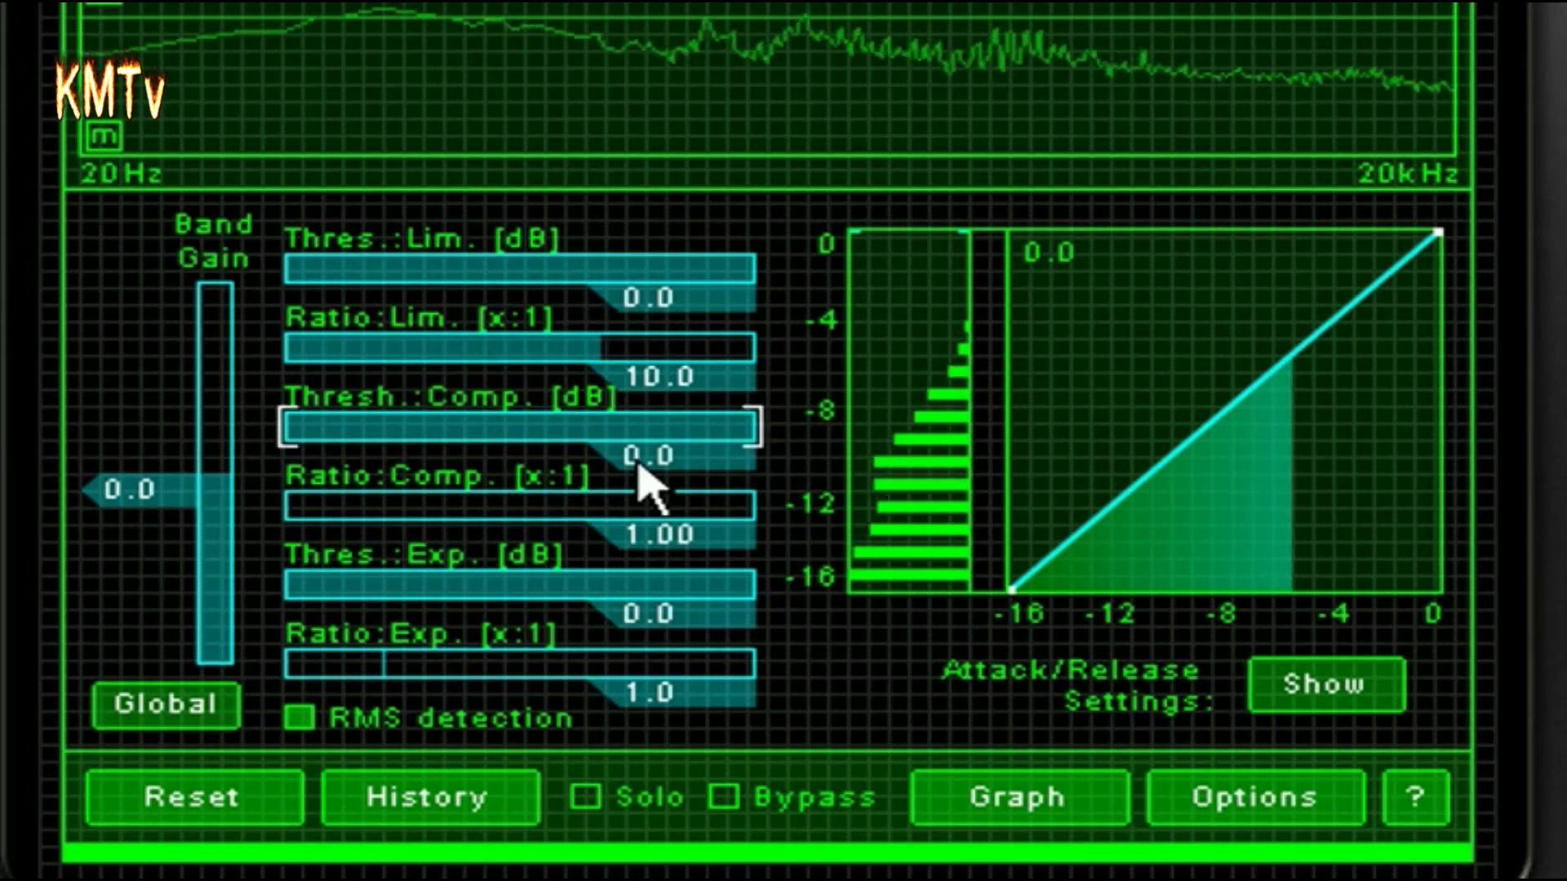
pyautogui.write('-18')
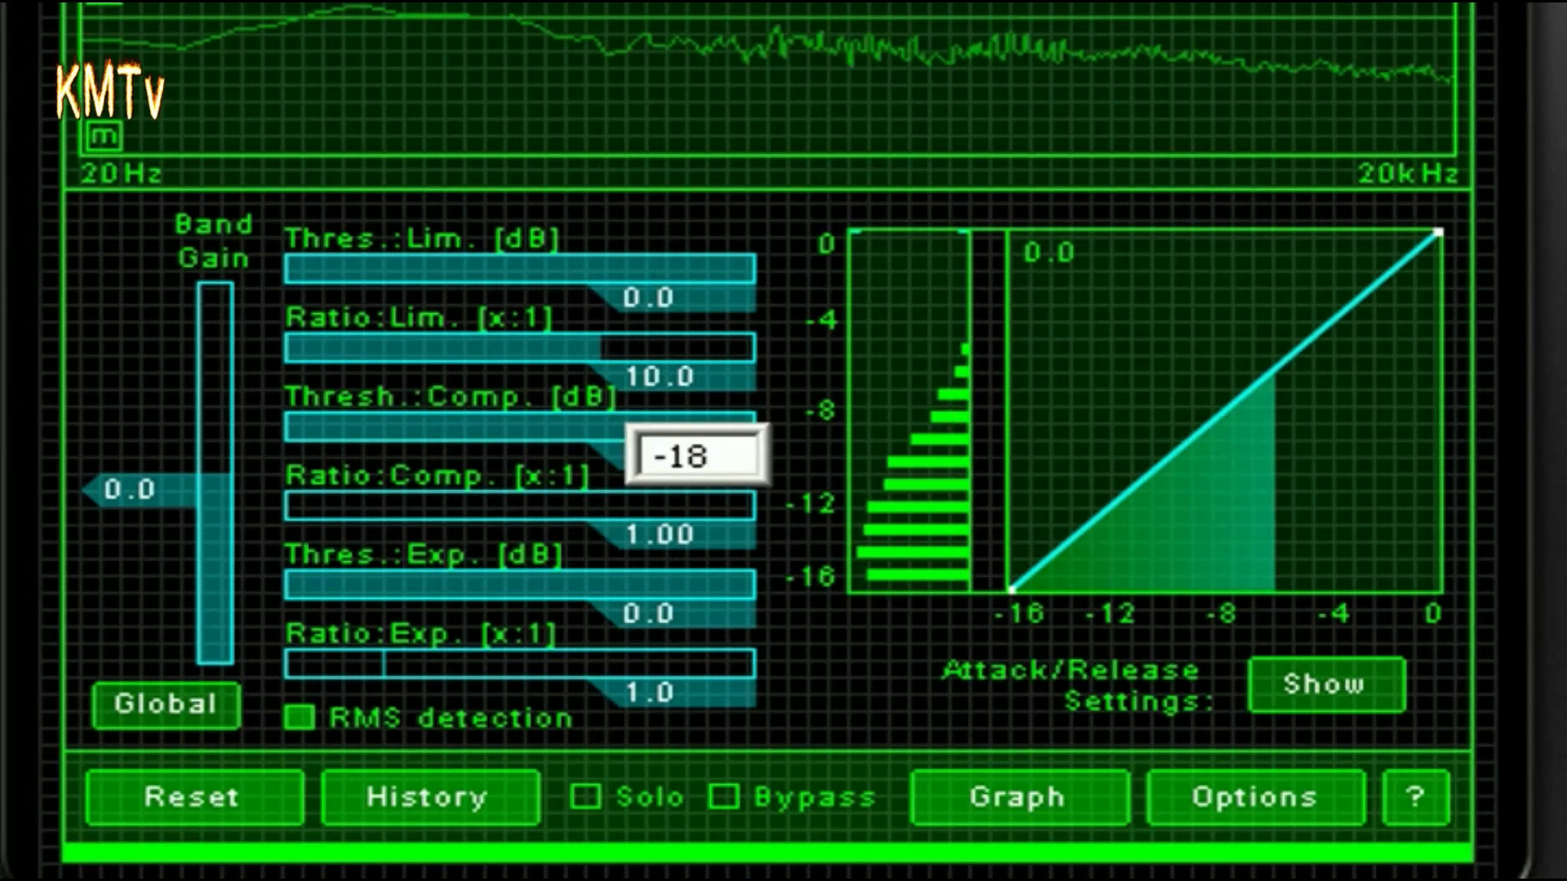
pyautogui.press('Return')
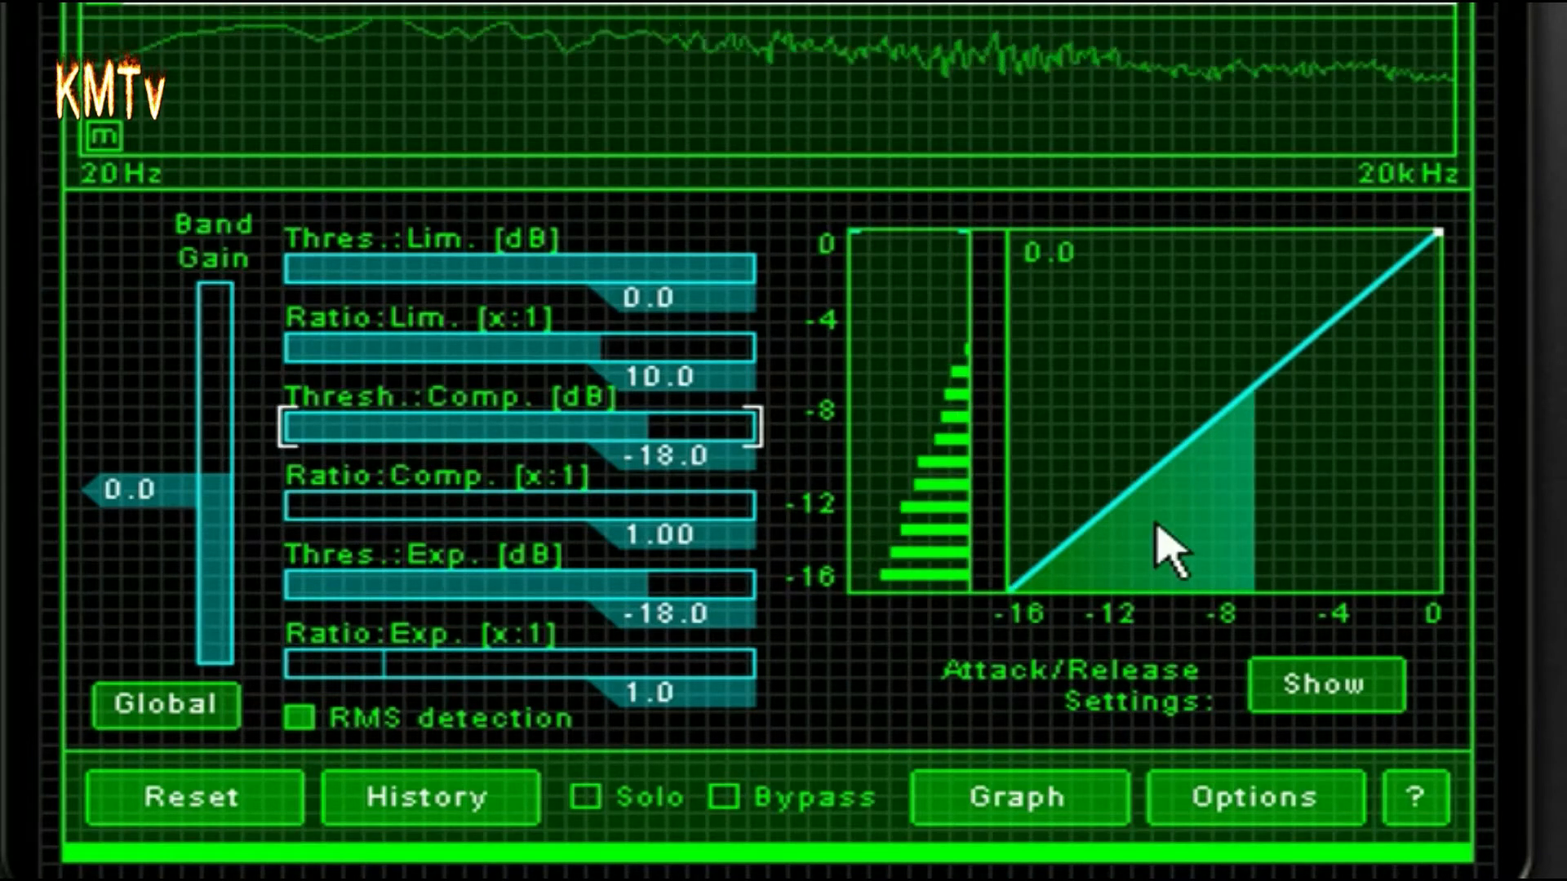
# Raise the compressor ratio in stages to 2.20:1.
pyautogui.click(292, 513)
pyautogui.moveTo(293, 512); pyautogui.dragTo(339, 512)
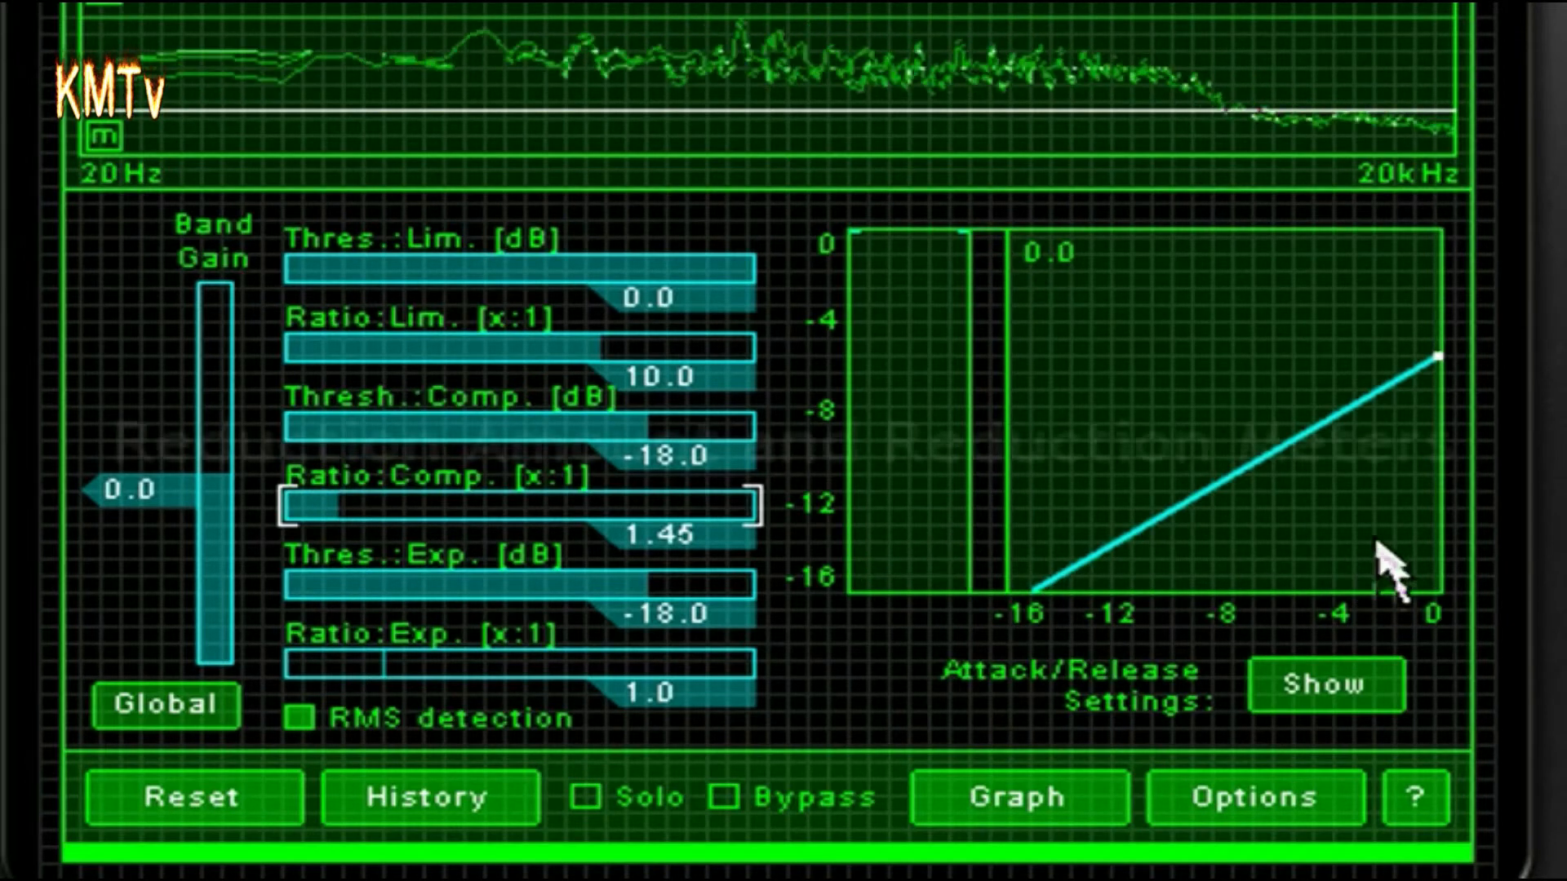
pyautogui.moveTo(350, 517)
pyautogui.mouseDown()
pyautogui.moveTo(364, 511)
pyautogui.moveTo(344, 511)
pyautogui.mouseUp()
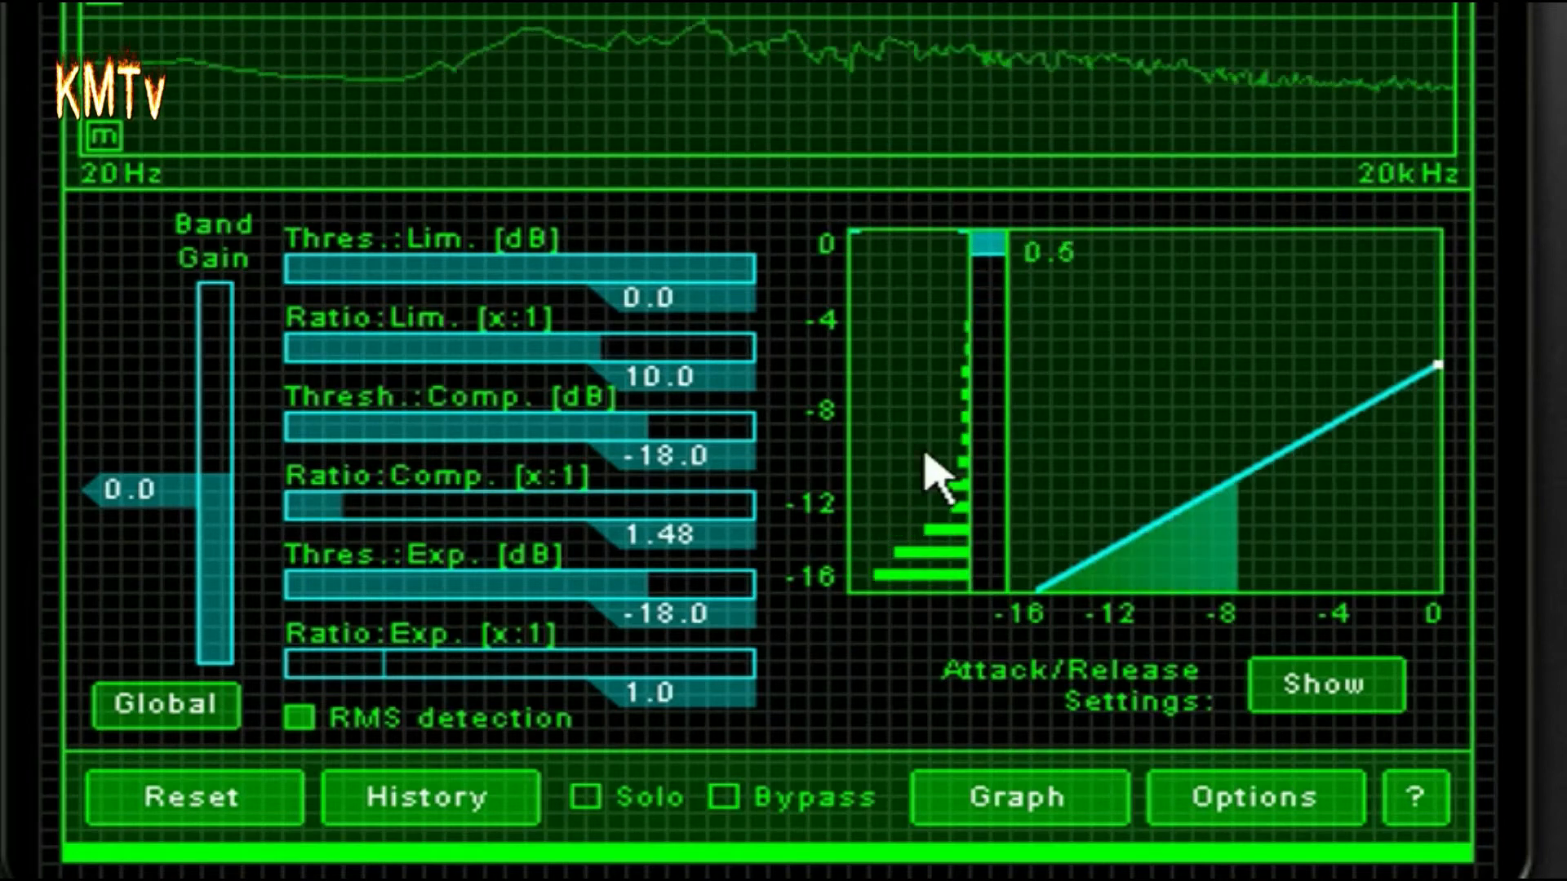
pyautogui.moveTo(343, 507); pyautogui.dragTo(400, 509)
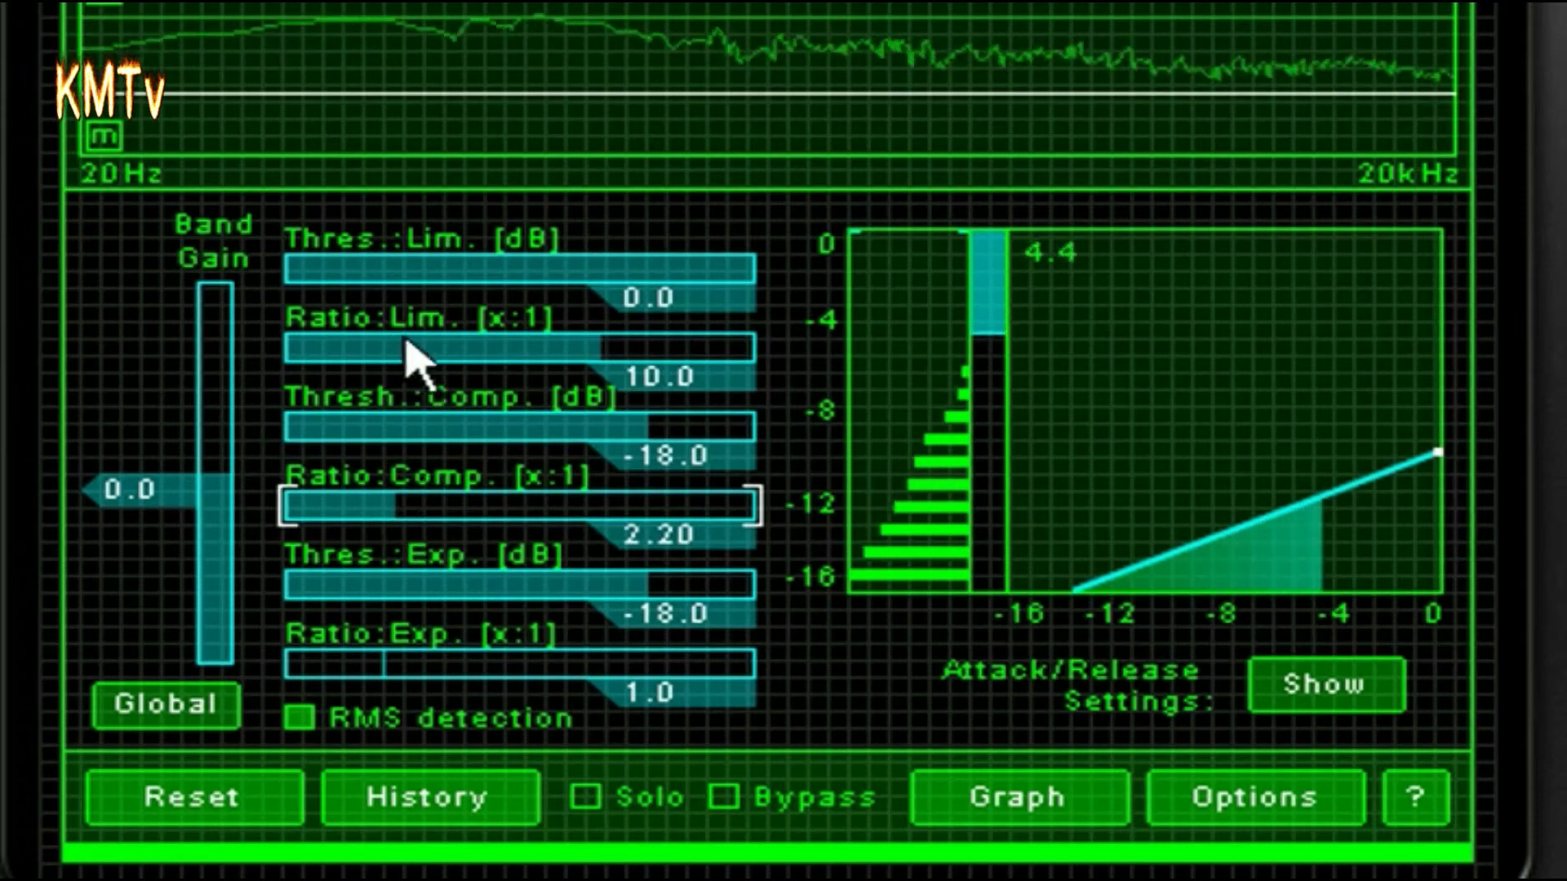
# Set the compressor attack to 11 ms and lengthen its release, trying values up to 1217 ms.
pyautogui.click(1331, 695)
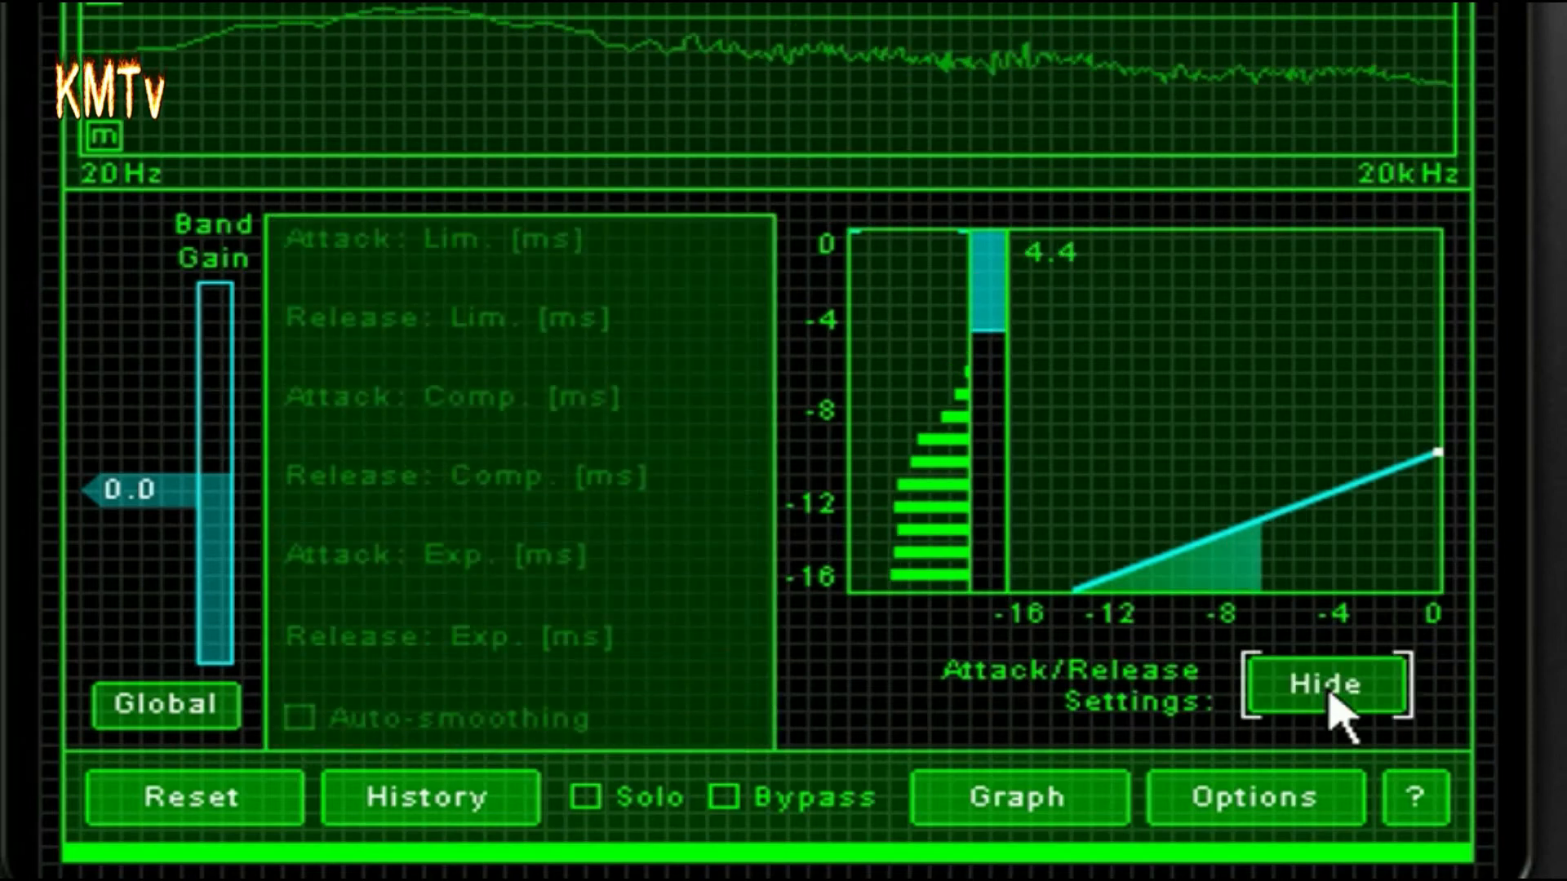
pyautogui.moveTo(326, 441)
pyautogui.mouseDown()
pyautogui.moveTo(303, 435)
pyautogui.moveTo(574, 448)
pyautogui.moveTo(290, 445)
pyautogui.moveTo(347, 446)
pyautogui.moveTo(330, 442)
pyautogui.mouseUp()
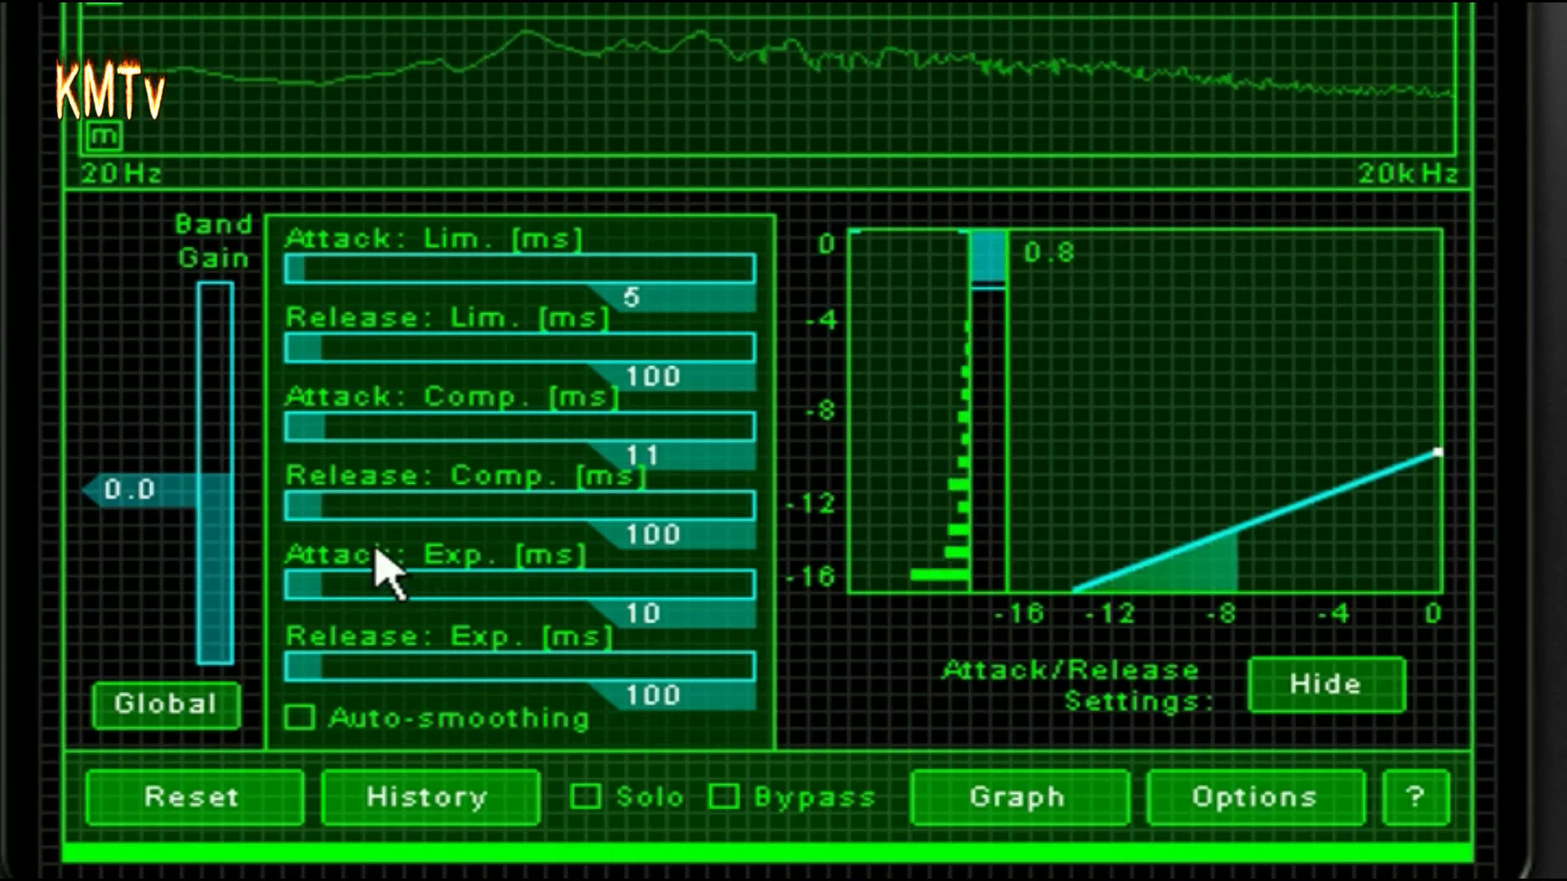
pyautogui.moveTo(325, 518); pyautogui.dragTo(463, 515)
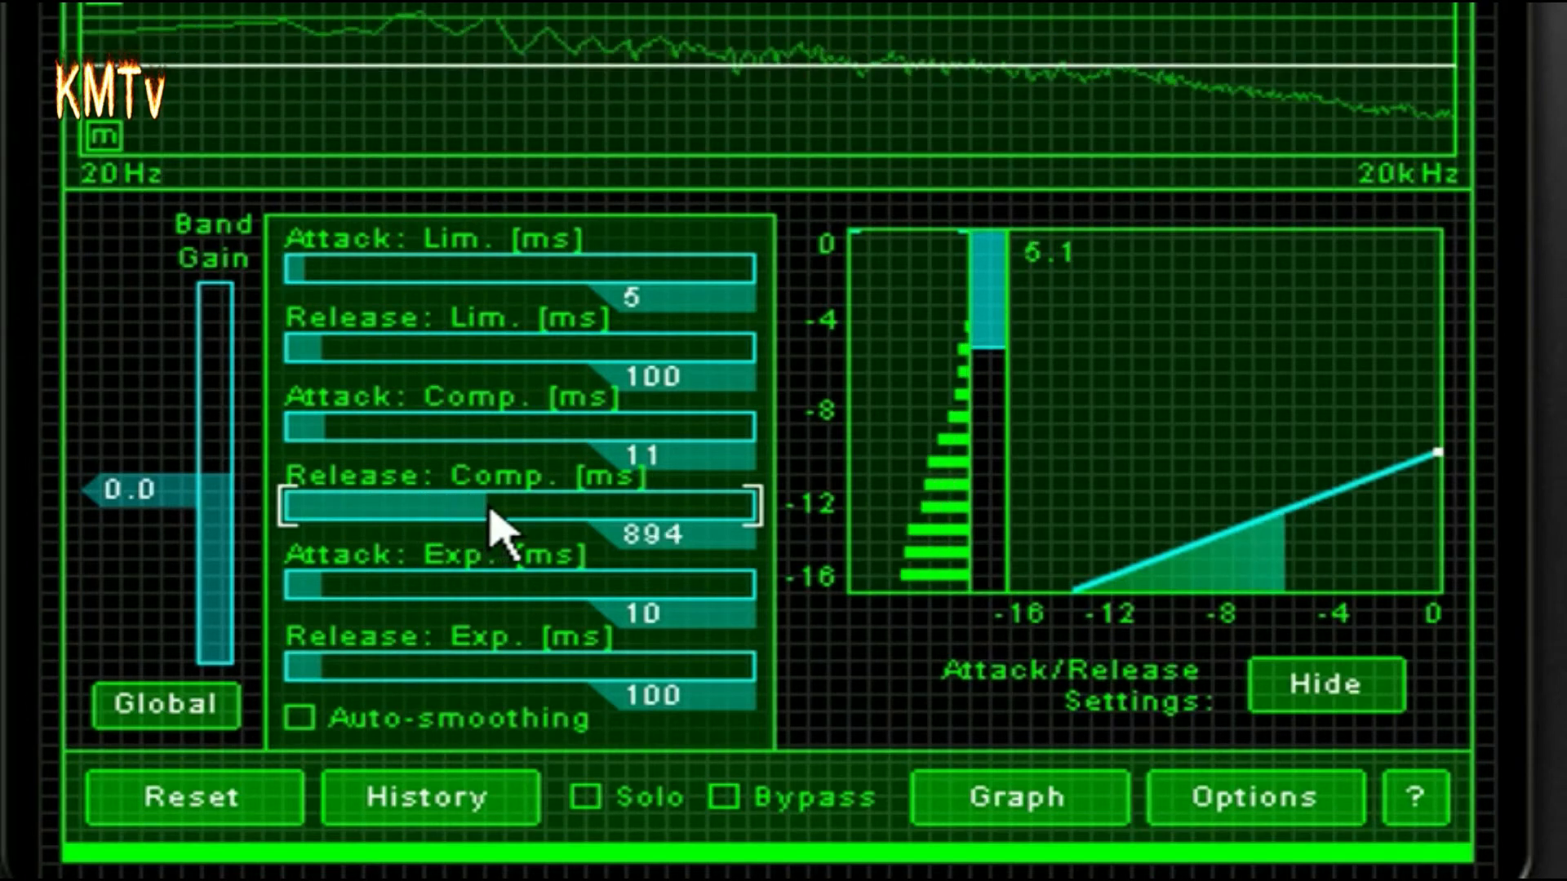
pyautogui.moveTo(496, 510); pyautogui.dragTo(507, 511)
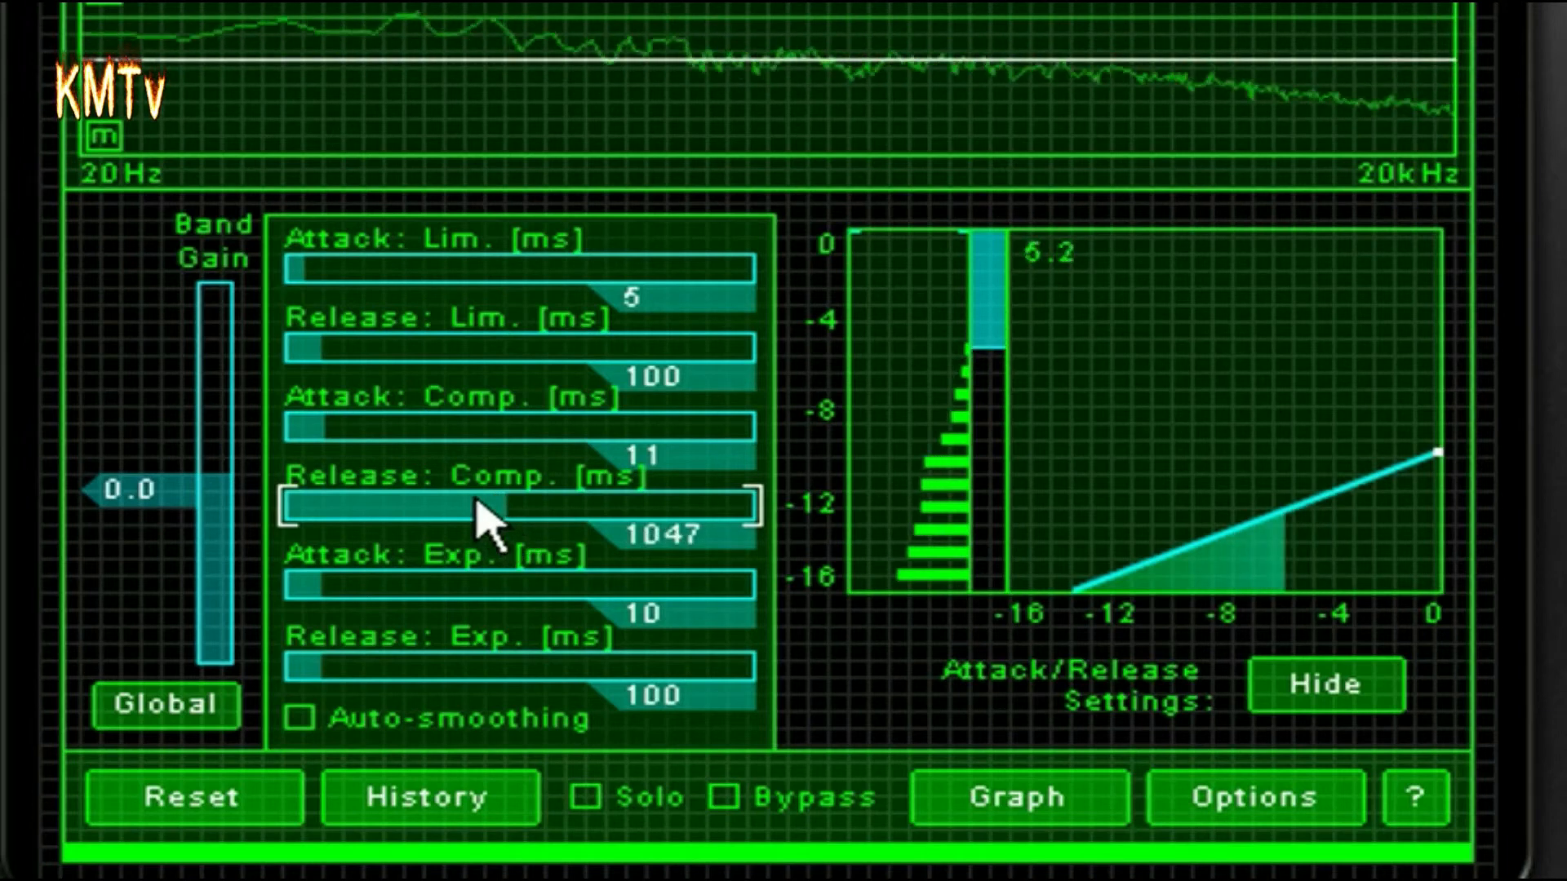
pyautogui.moveTo(503, 515); pyautogui.dragTo(524, 514)
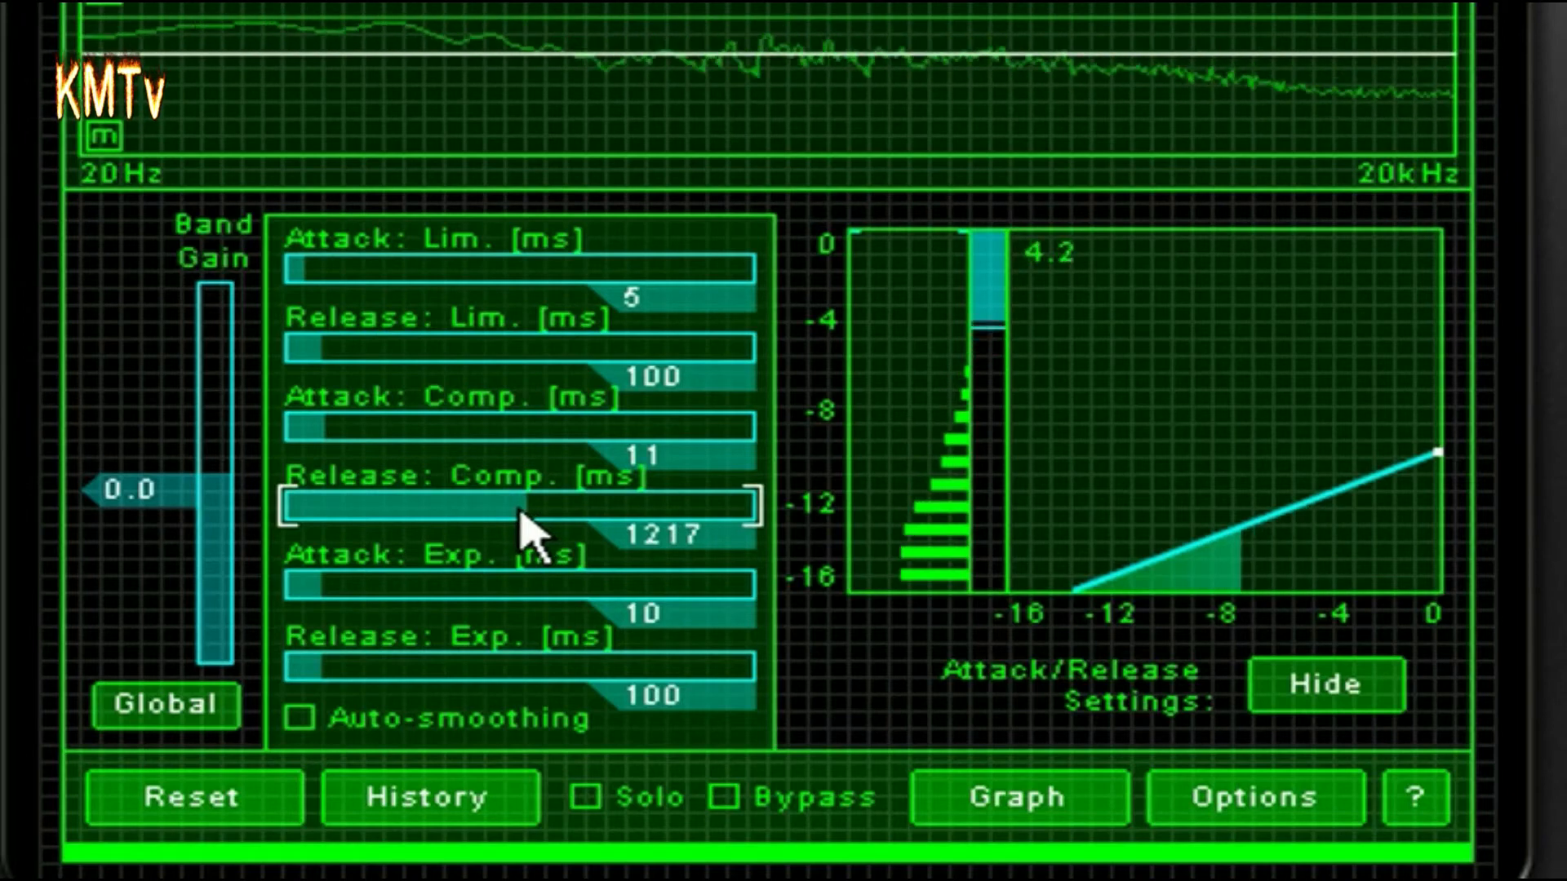
pyautogui.moveTo(525, 515); pyautogui.dragTo(499, 514)
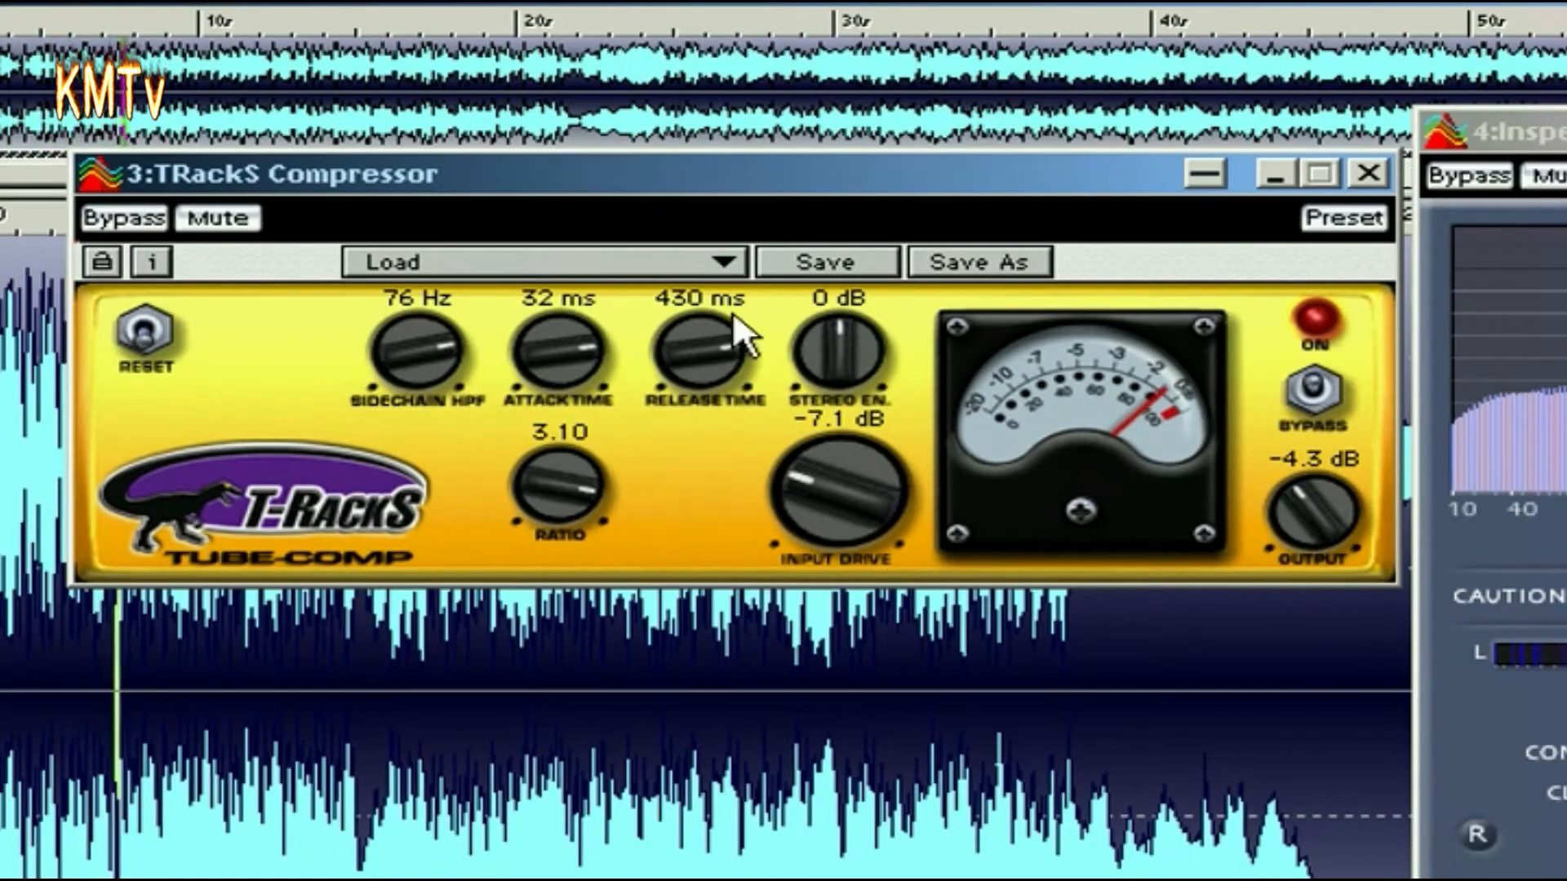
# In the T-RackS compressor, shorten the release time to 29 ms and the attack time to 12 ms.
pyautogui.moveTo(698, 349); pyautogui.dragTo(699, 728)
pyautogui.moveTo(552, 344); pyautogui.dragTo(585, 763)
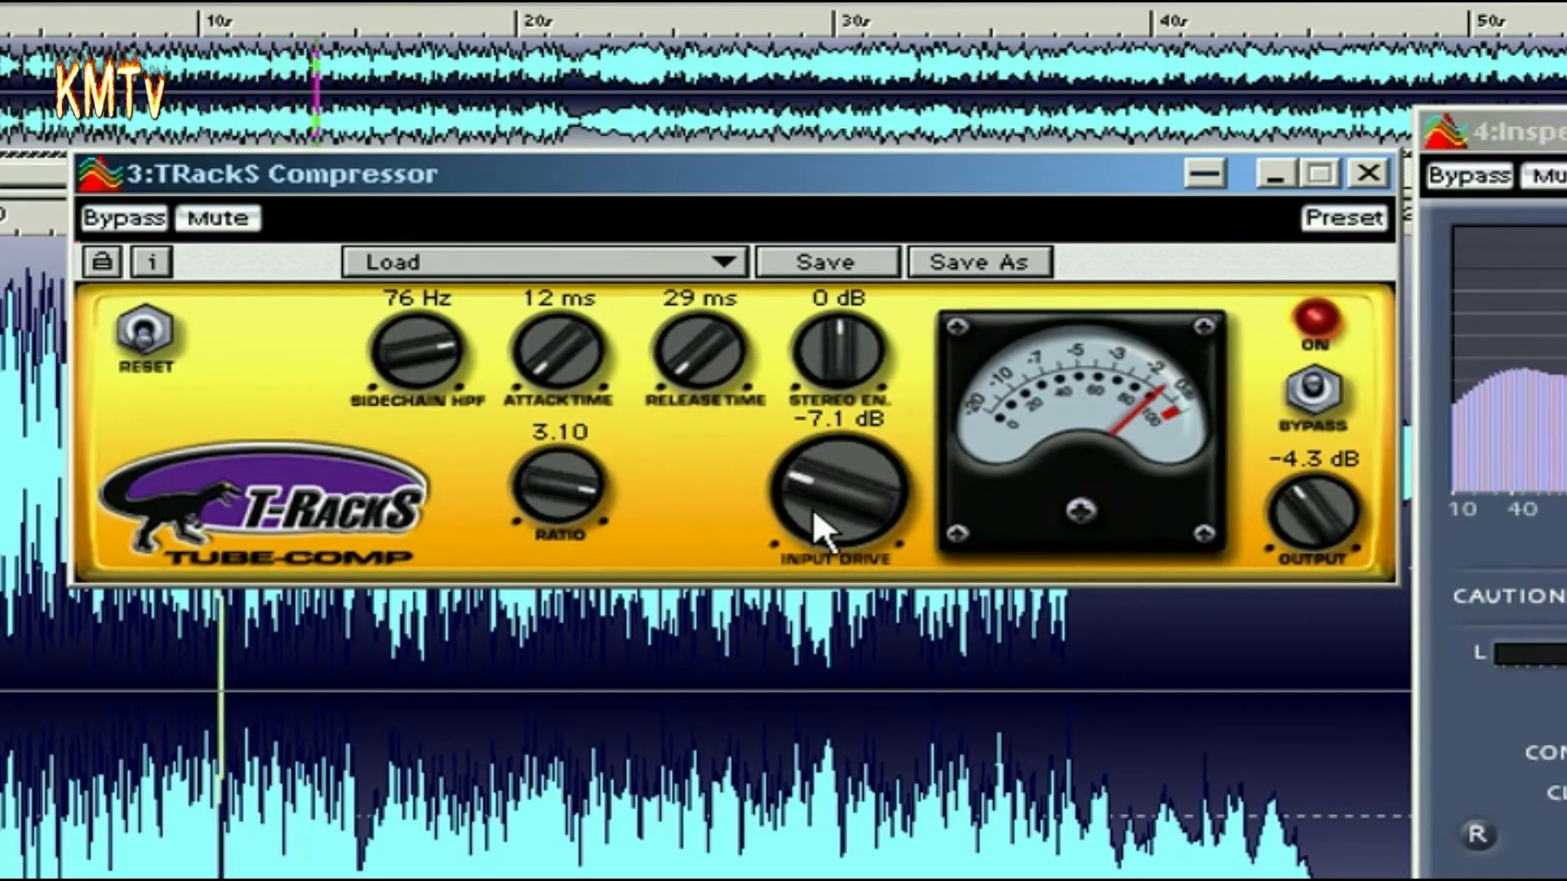
# Set the T-RackS input drive to 5.4 dB and the output to -7.9 dB.
pyautogui.moveTo(812, 507); pyautogui.dragTo(812, 380)
pyautogui.moveTo(1311, 486); pyautogui.dragTo(1298, 530)
pyautogui.moveTo(847, 489); pyautogui.dragTo(813, 433)
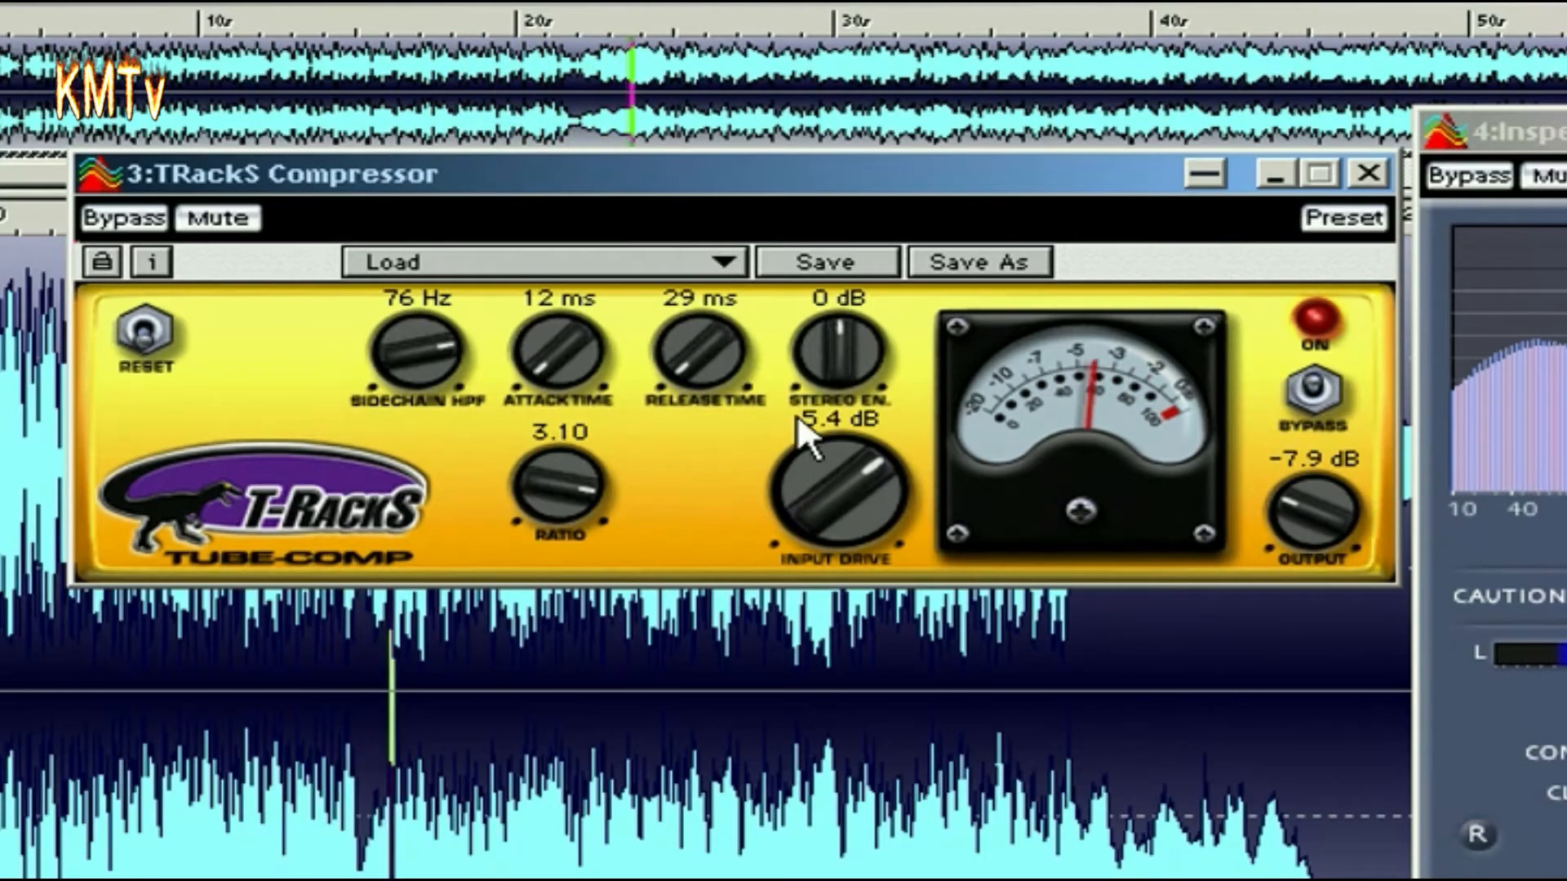
# Lengthen the T-RackS release time to 916.1 ms and raise the attack time.
pyautogui.moveTo(709, 355); pyautogui.dragTo(629, 169)
pyautogui.moveTo(698, 377); pyautogui.dragTo(688, 325)
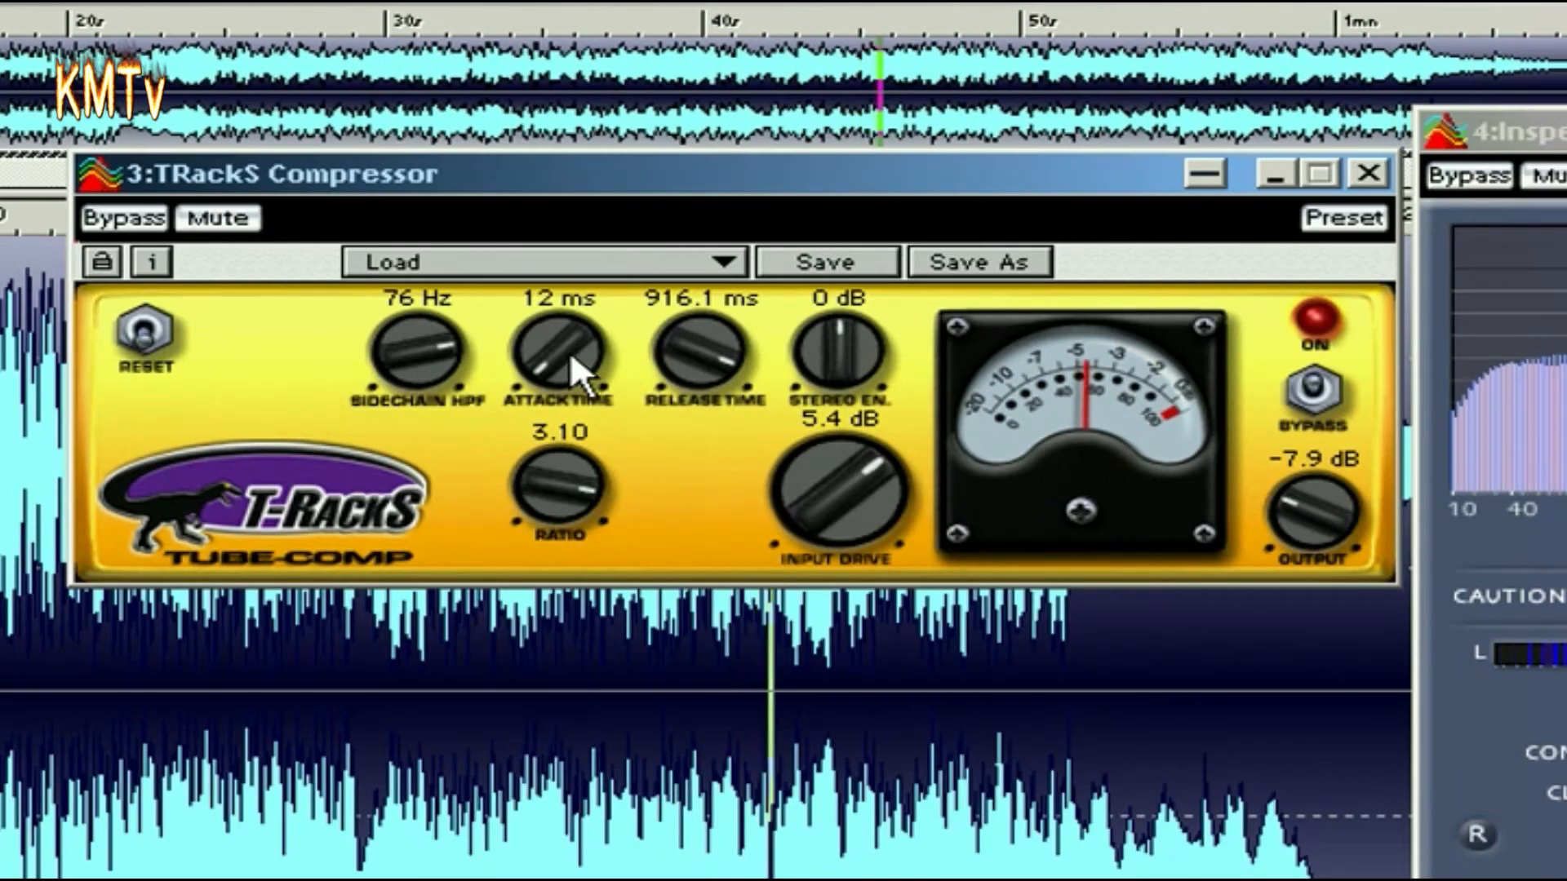
pyautogui.moveTo(566, 341); pyautogui.dragTo(548, 272)
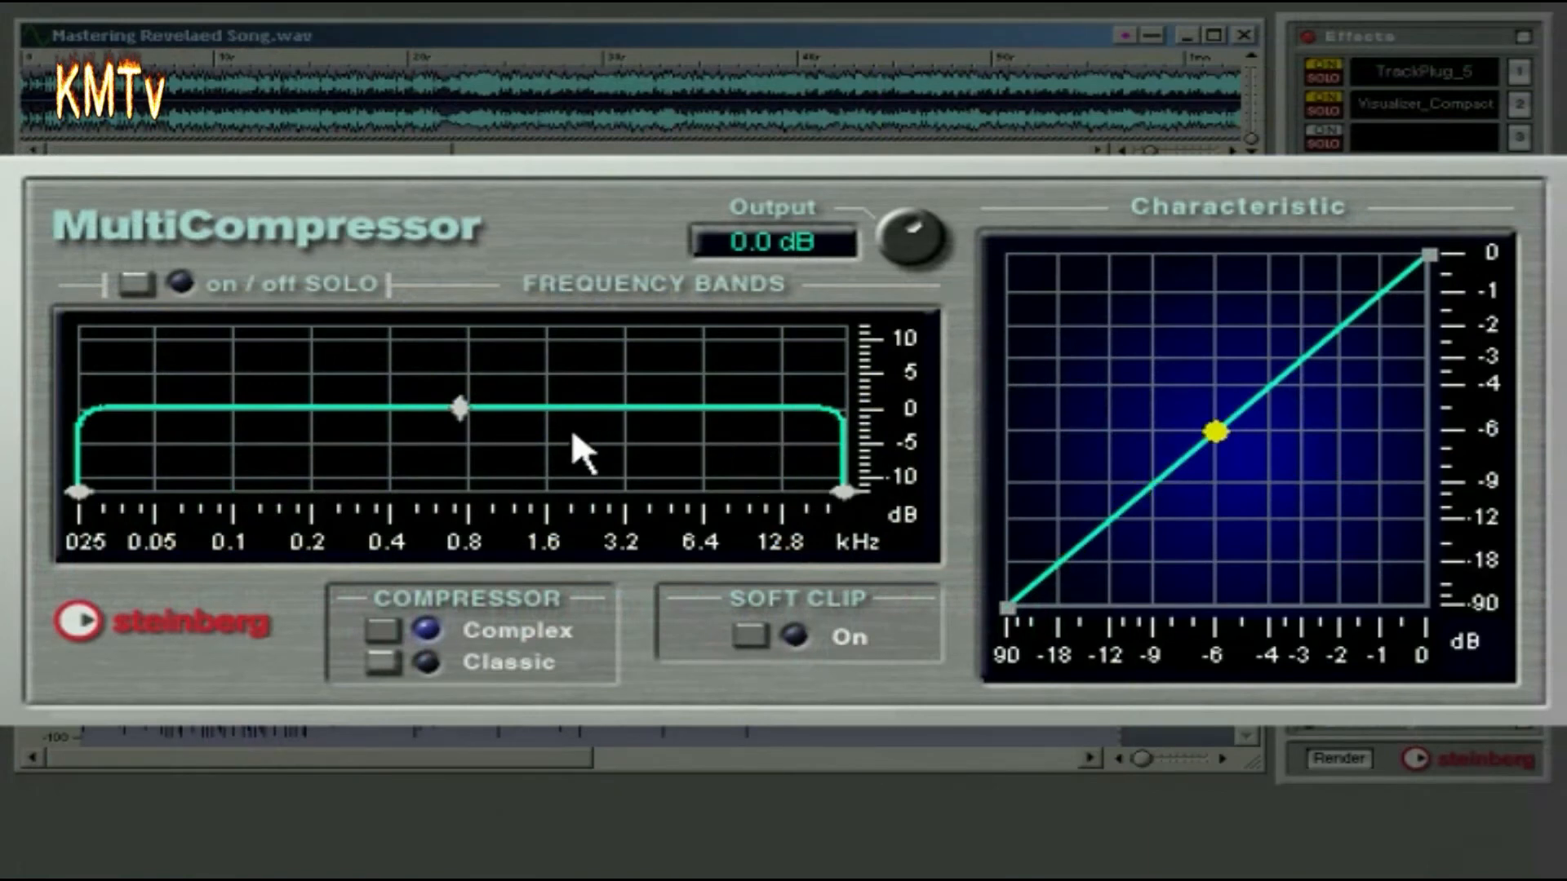
# In MultiCompressor, raise the band gain slightly and shape the characteristic curve with a breakpoint at -12 dB and its upper end at -6 dB.
pyautogui.moveTo(462, 408); pyautogui.dragTo(462, 398)
pyautogui.click(1110, 523)
pyautogui.moveTo(1111, 529); pyautogui.dragTo(1109, 528)
pyautogui.moveTo(1441, 256); pyautogui.dragTo(1437, 431)
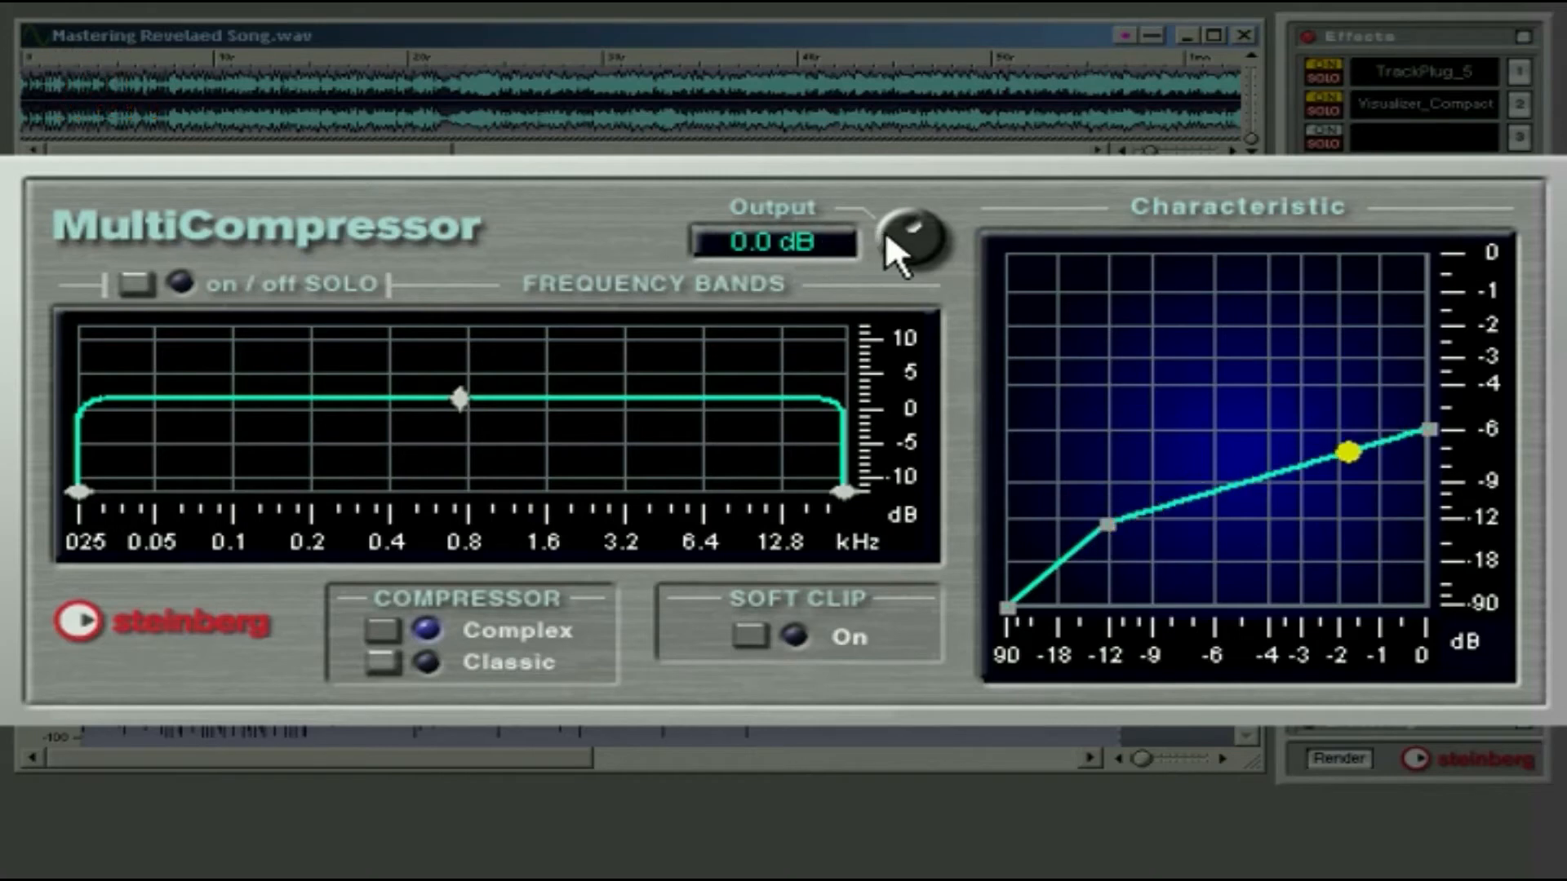
# Raise the MultiCompressor output to about 2.5 dB.
pyautogui.moveTo(902, 230); pyautogui.dragTo(902, 182)
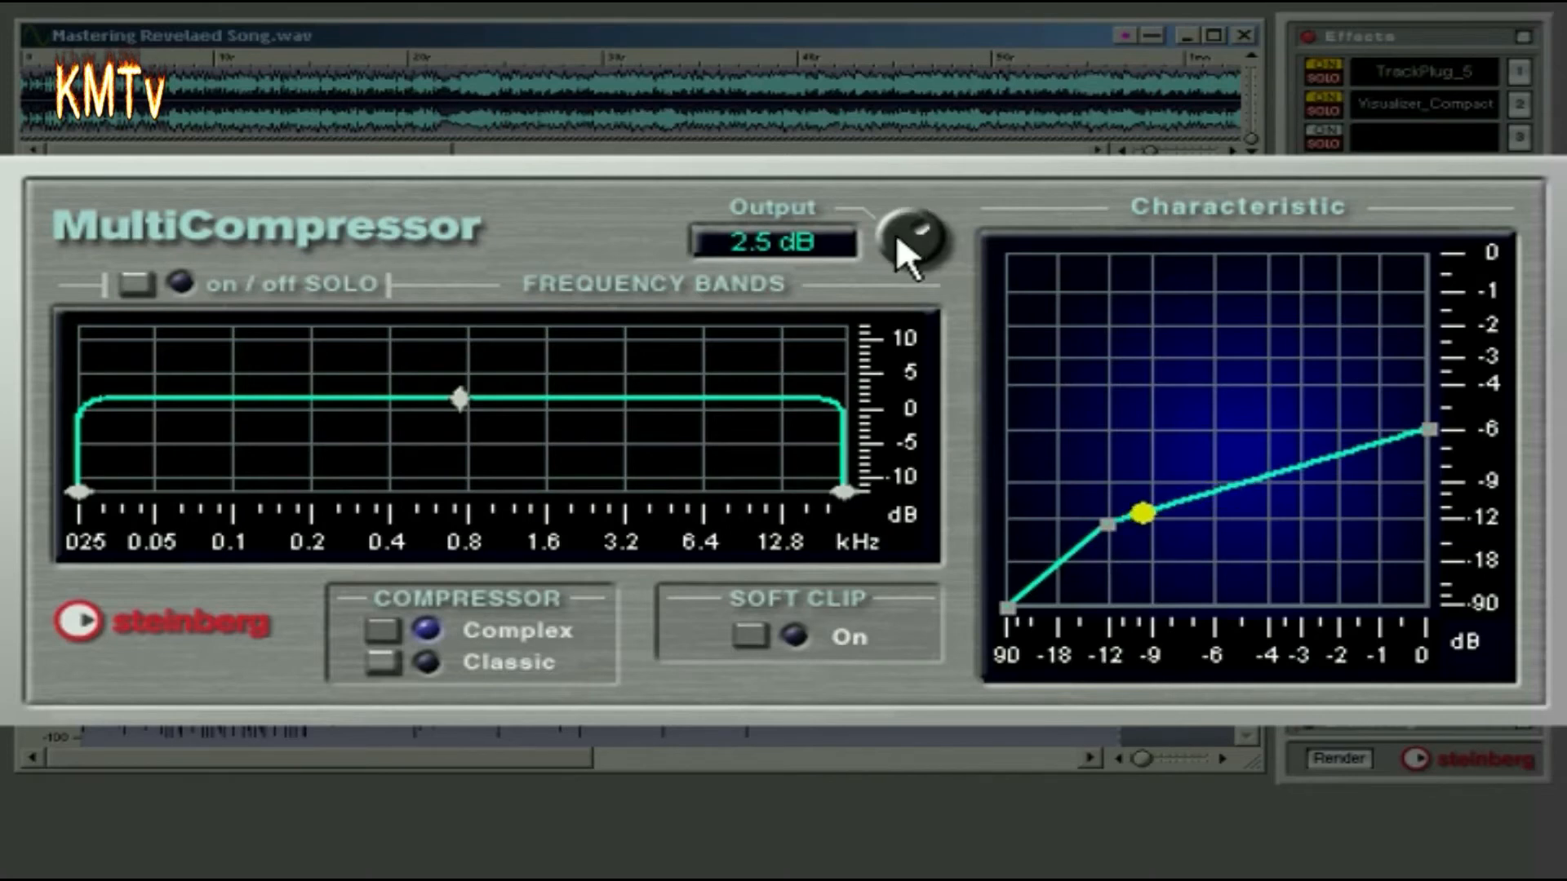
pyautogui.moveTo(897, 238); pyautogui.dragTo(898, 229)
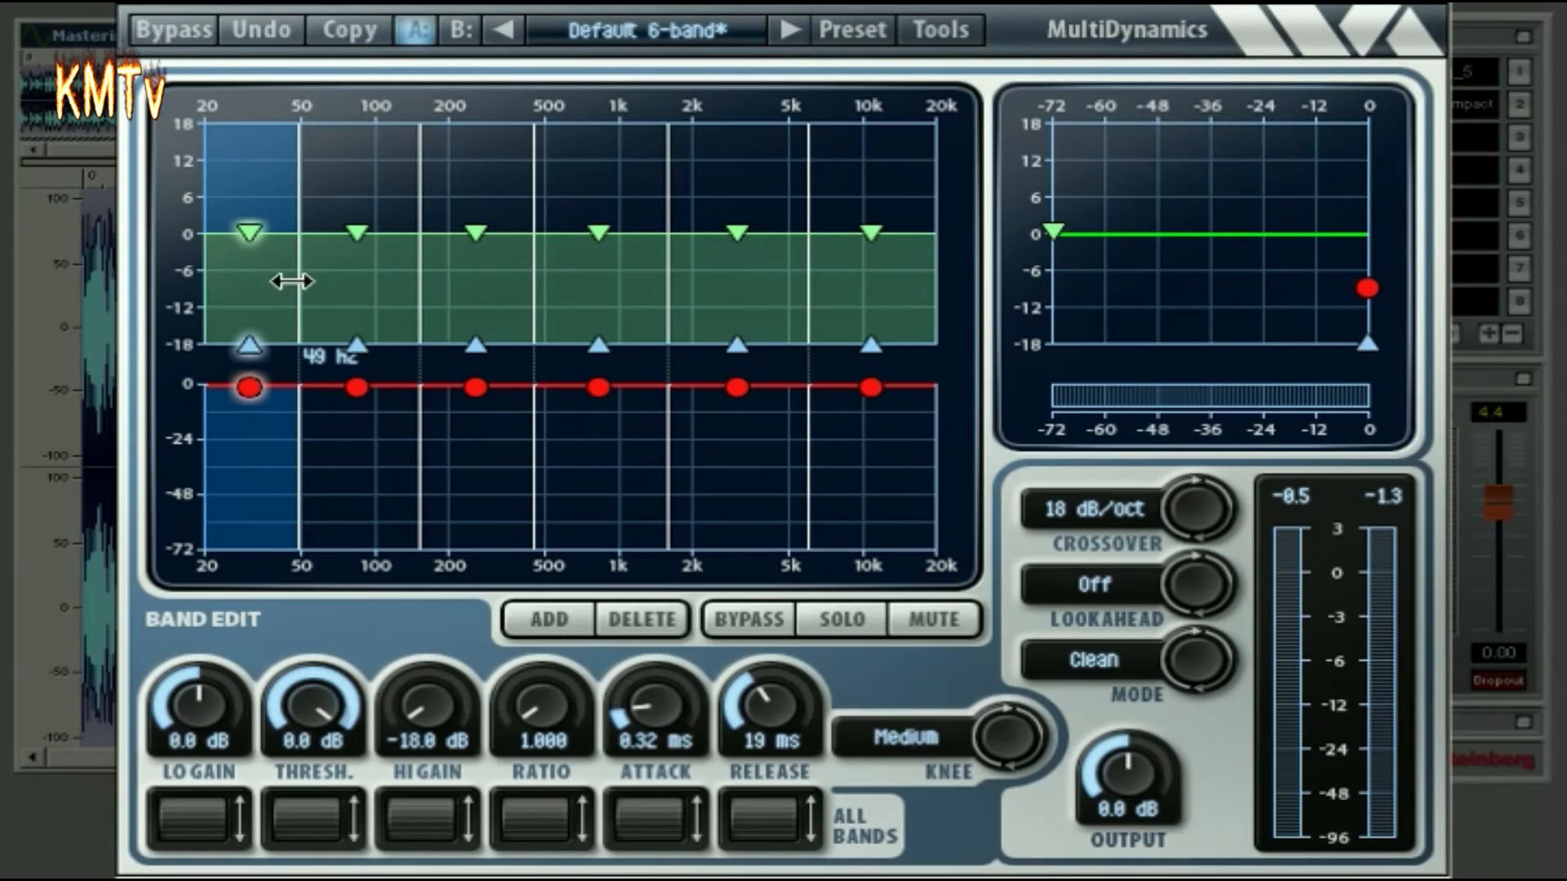
# Set the MultiDynamics first, second, fourth and fifth band crossovers to 49 Hz, 186 Hz, 2013 Hz and 8056 Hz.
pyautogui.moveTo(296, 281)
pyautogui.mouseDown()
pyautogui.moveTo(311, 277)
pyautogui.moveTo(294, 281)
pyautogui.mouseUp()
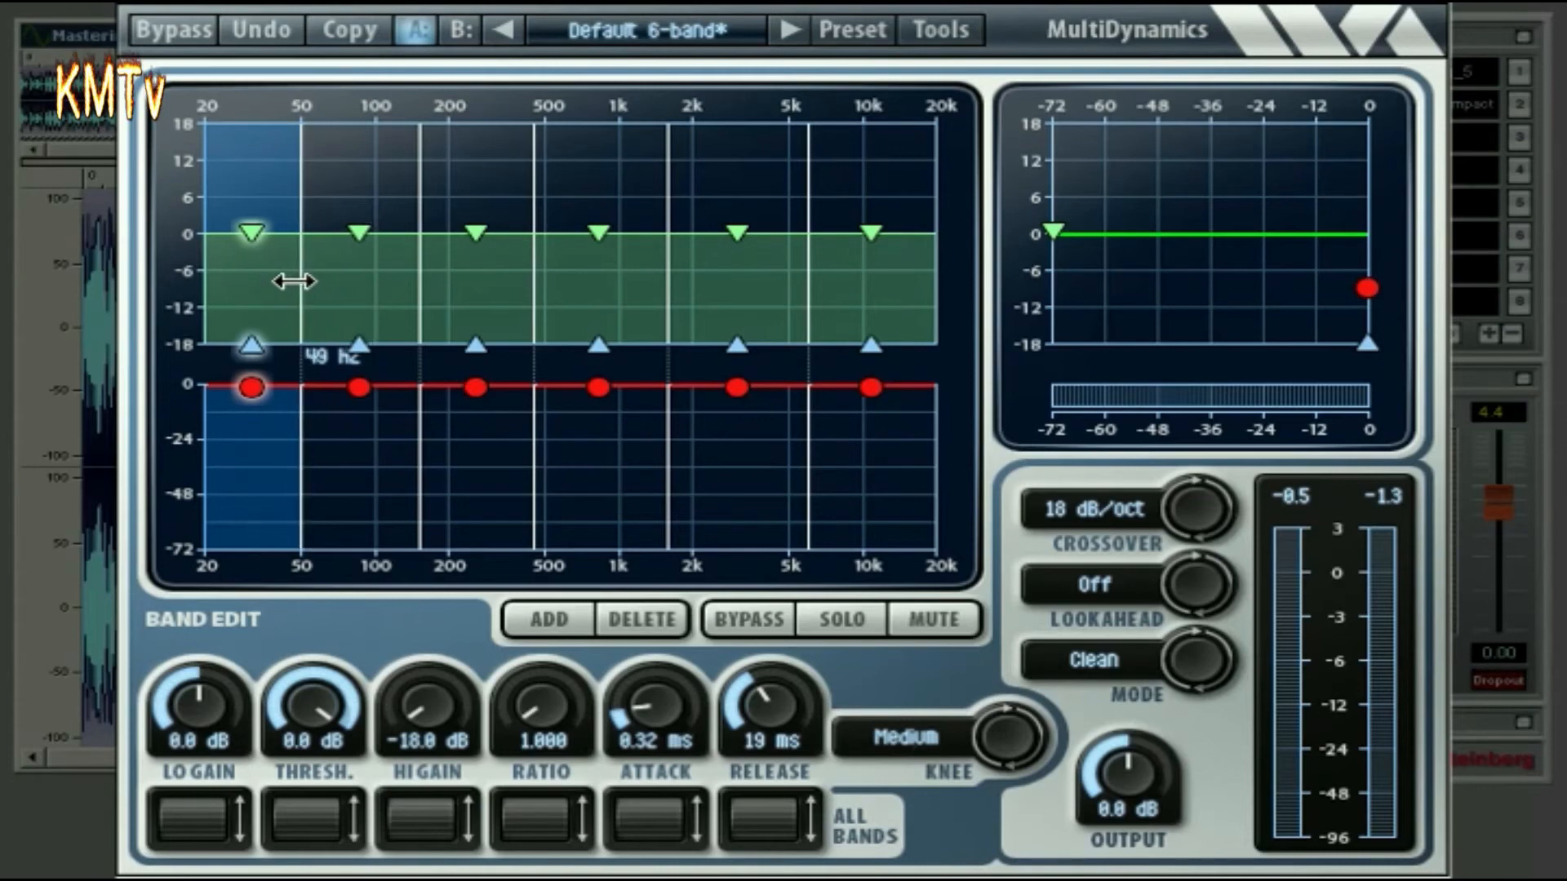
pyautogui.moveTo(424, 291)
pyautogui.mouseDown()
pyautogui.moveTo(407, 290)
pyautogui.moveTo(446, 291)
pyautogui.mouseUp()
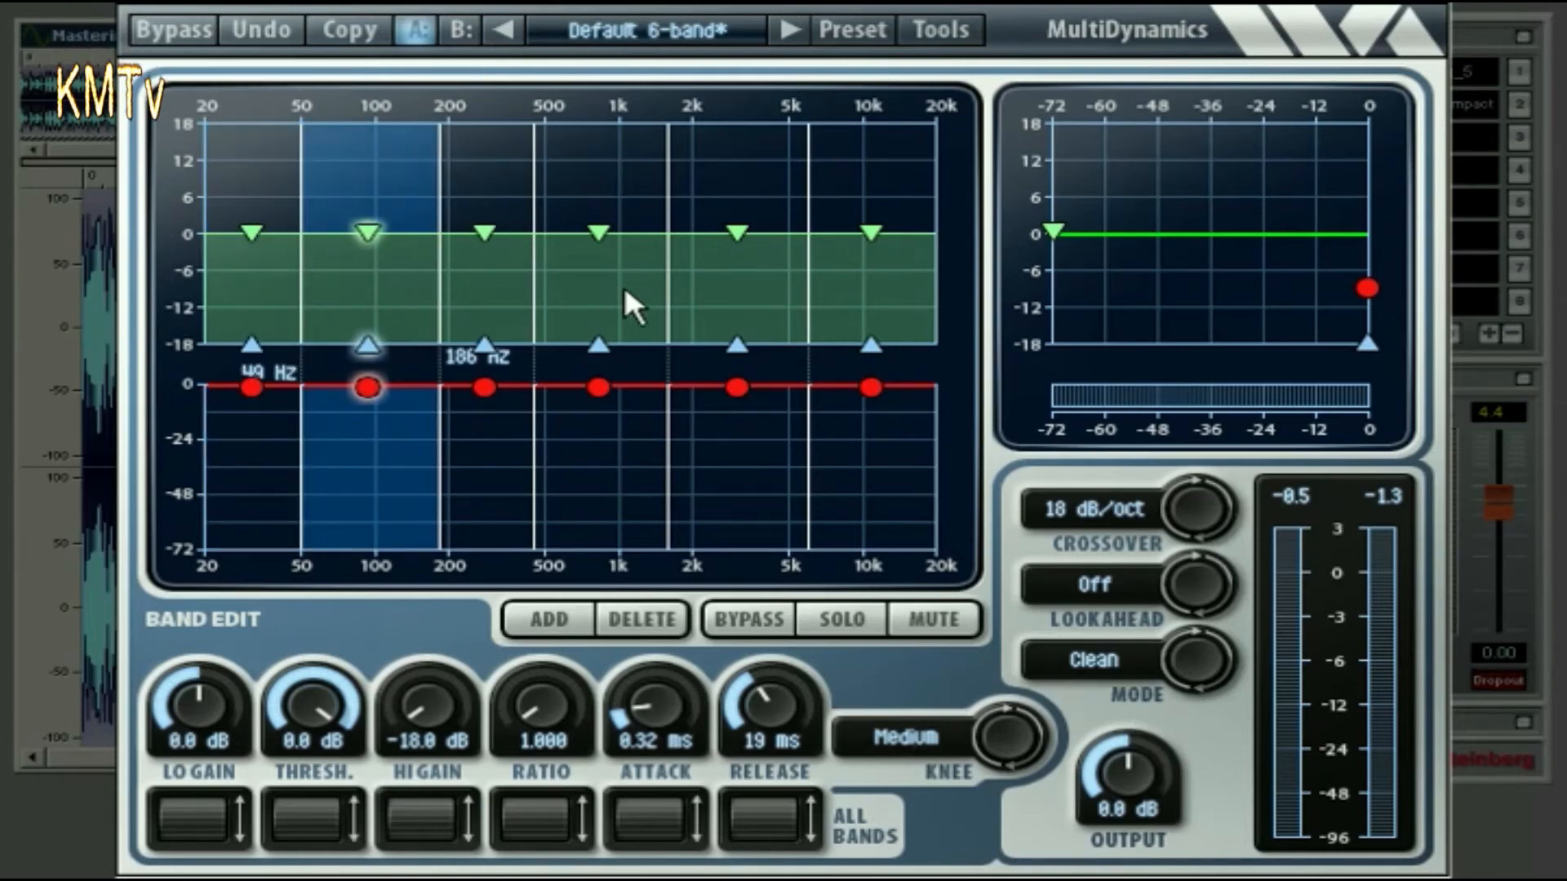
pyautogui.moveTo(674, 288); pyautogui.dragTo(699, 288)
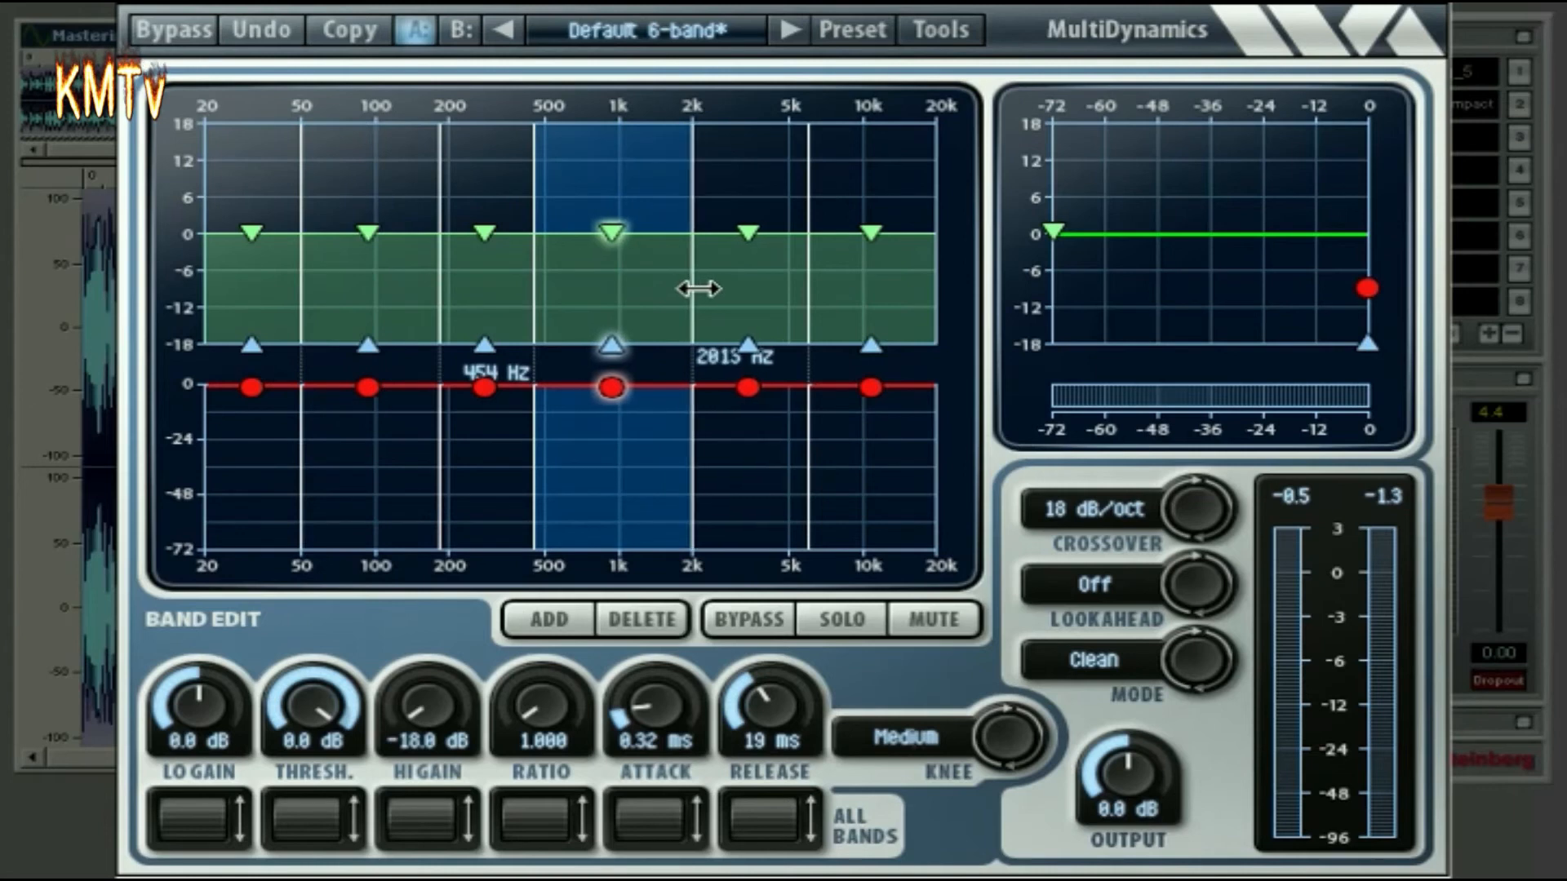
pyautogui.moveTo(812, 304); pyautogui.dragTo(841, 303)
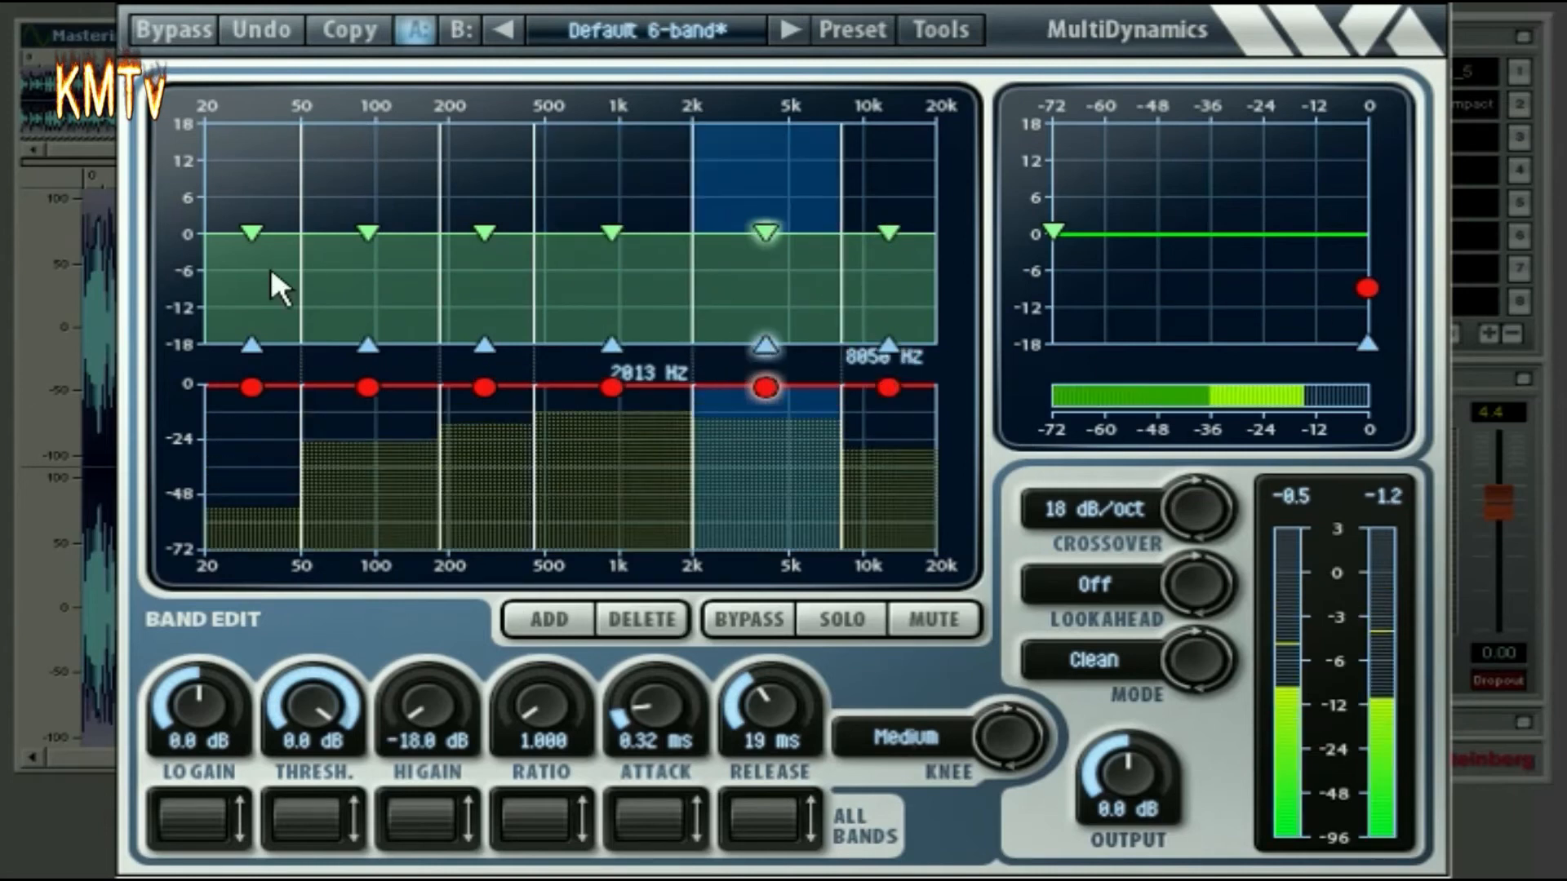
# Solo the lowest band and set its threshold to -25.9 dB.
pyautogui.click(253, 282)
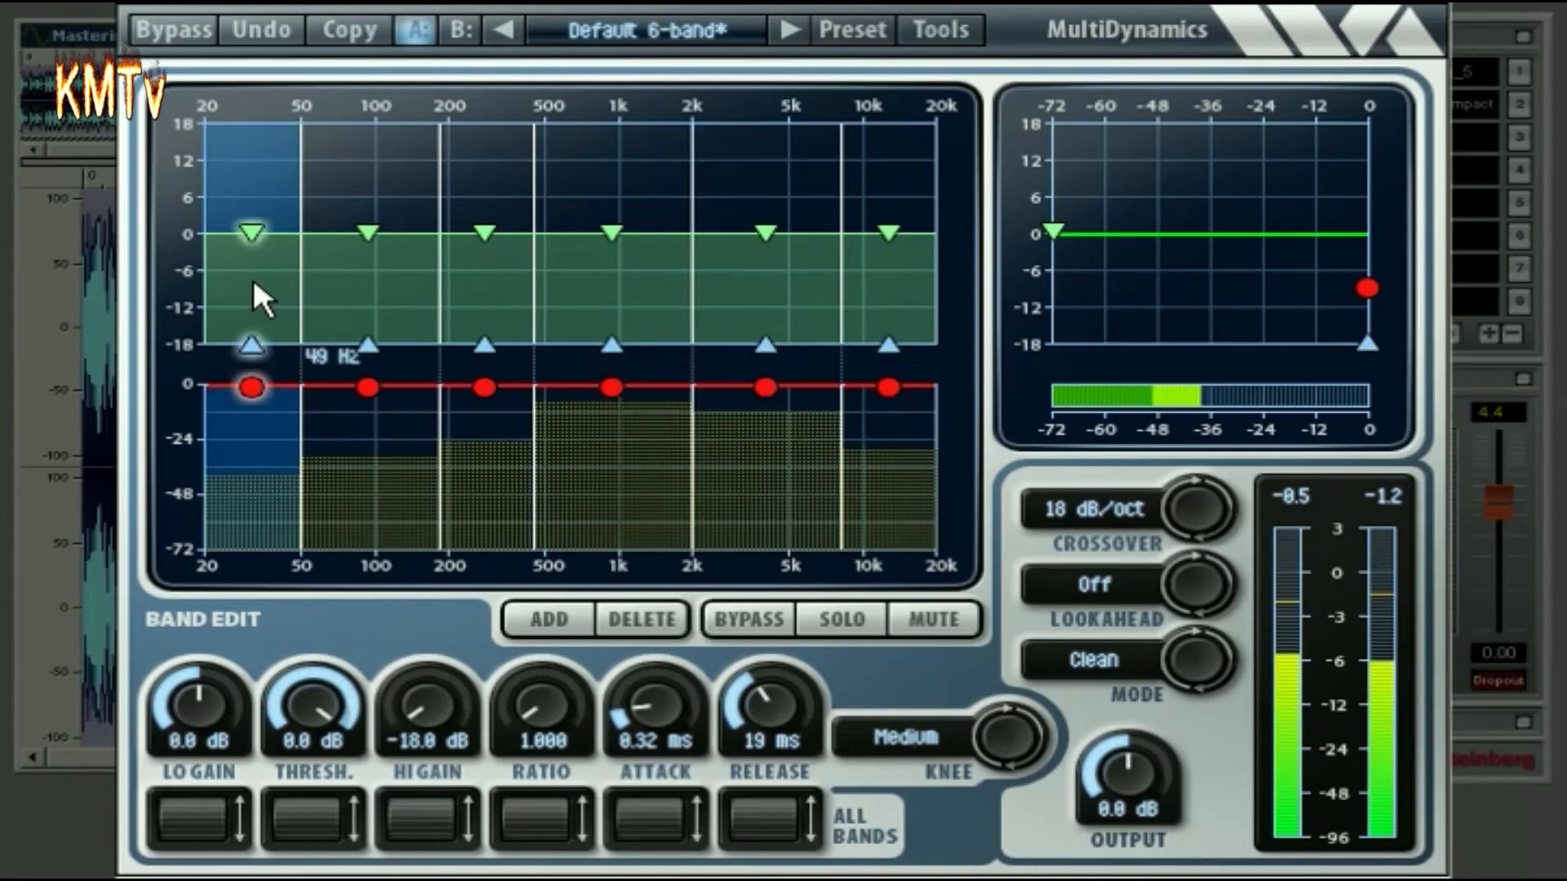
pyautogui.click(849, 618)
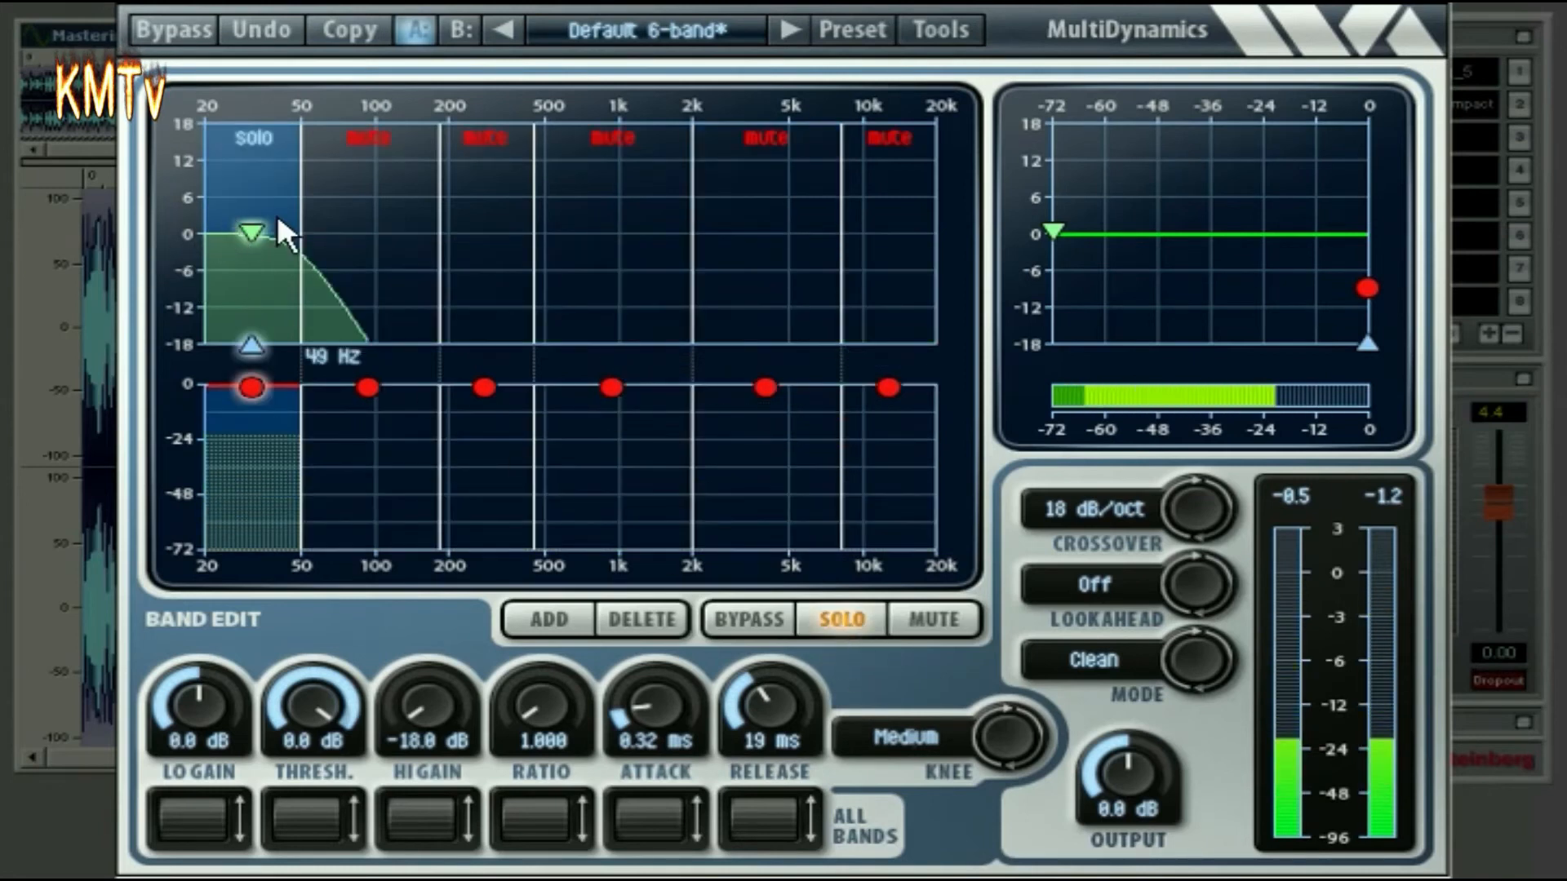
pyautogui.moveTo(257, 389); pyautogui.dragTo(254, 445)
# Set the ratio to 2.365 and the release to 290 ms for all bands together.
pyautogui.moveTo(531, 812); pyautogui.dragTo(535, 765)
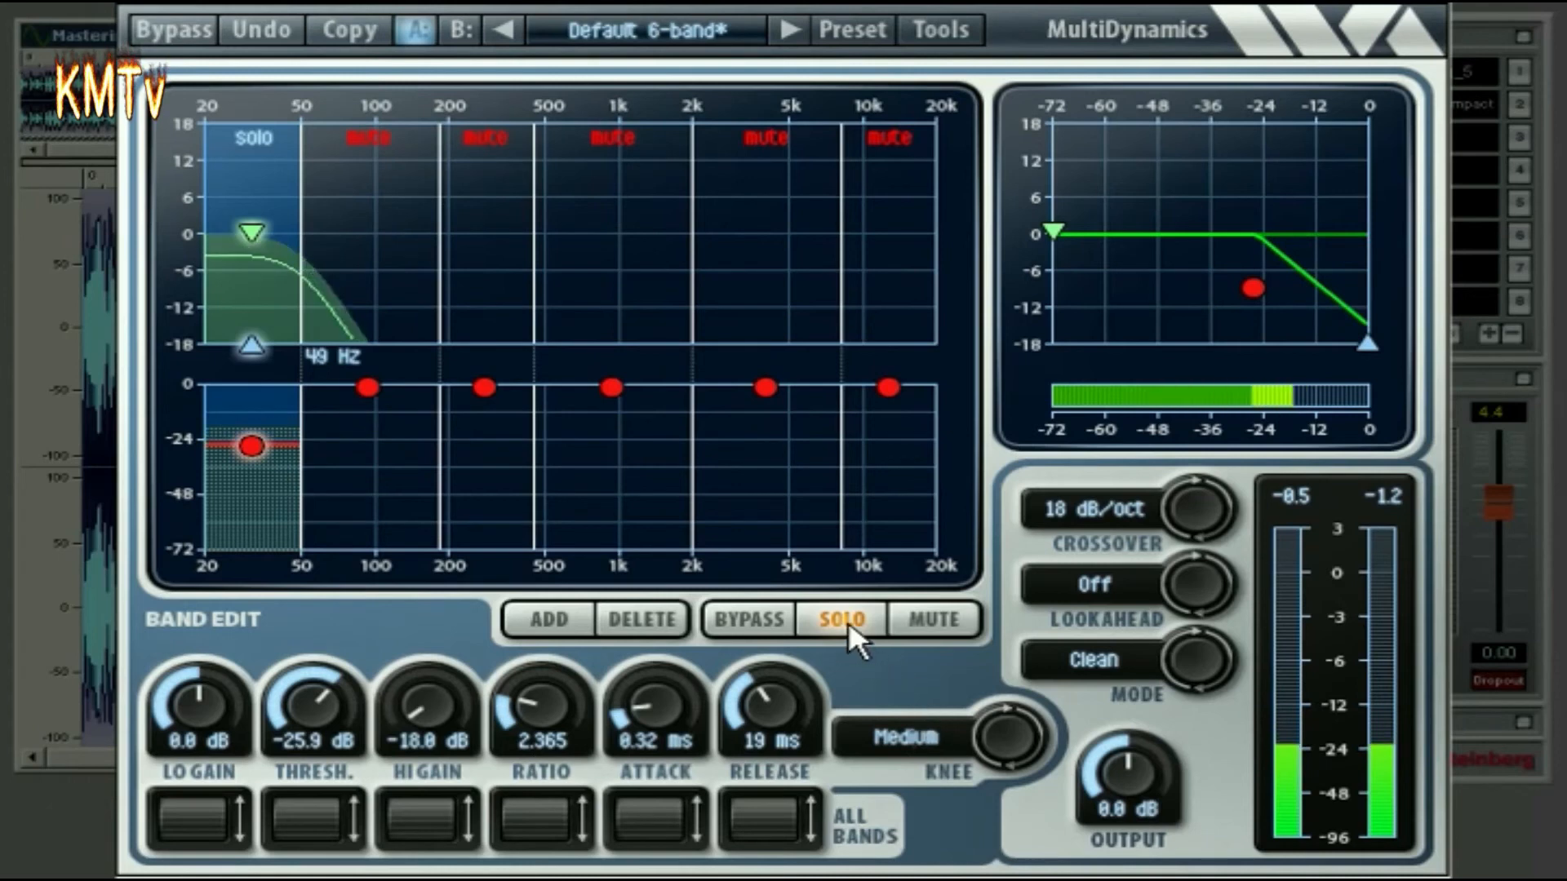
pyautogui.moveTo(752, 812); pyautogui.dragTo(756, 739)
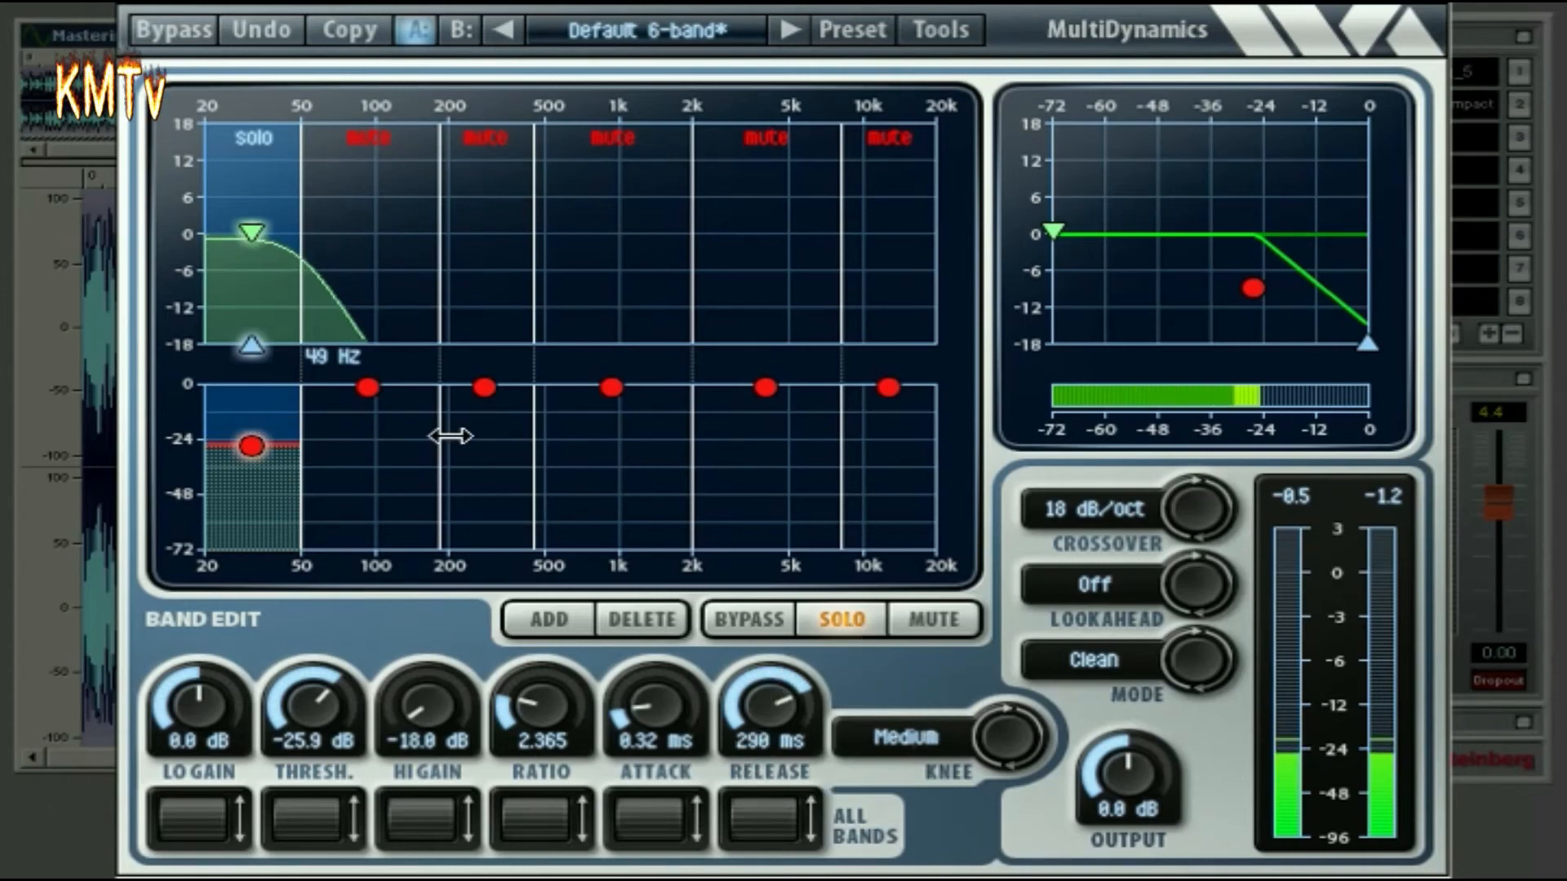
# Turn off solo on the lowest band to hear all bands again.
pyautogui.click(367, 280)
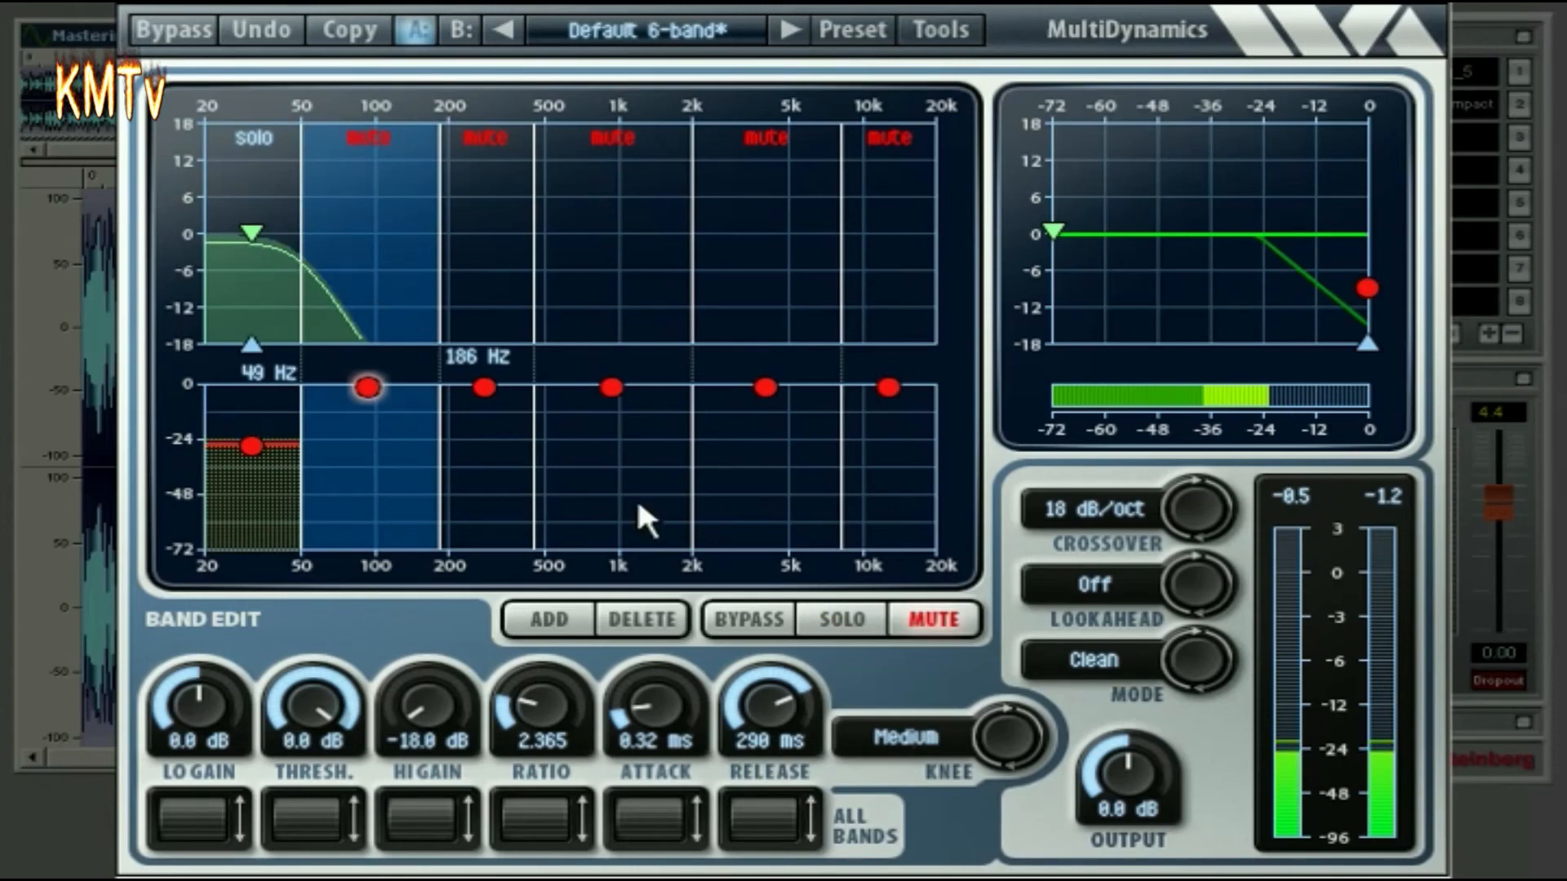
pyautogui.click(273, 320)
pyautogui.click(829, 608)
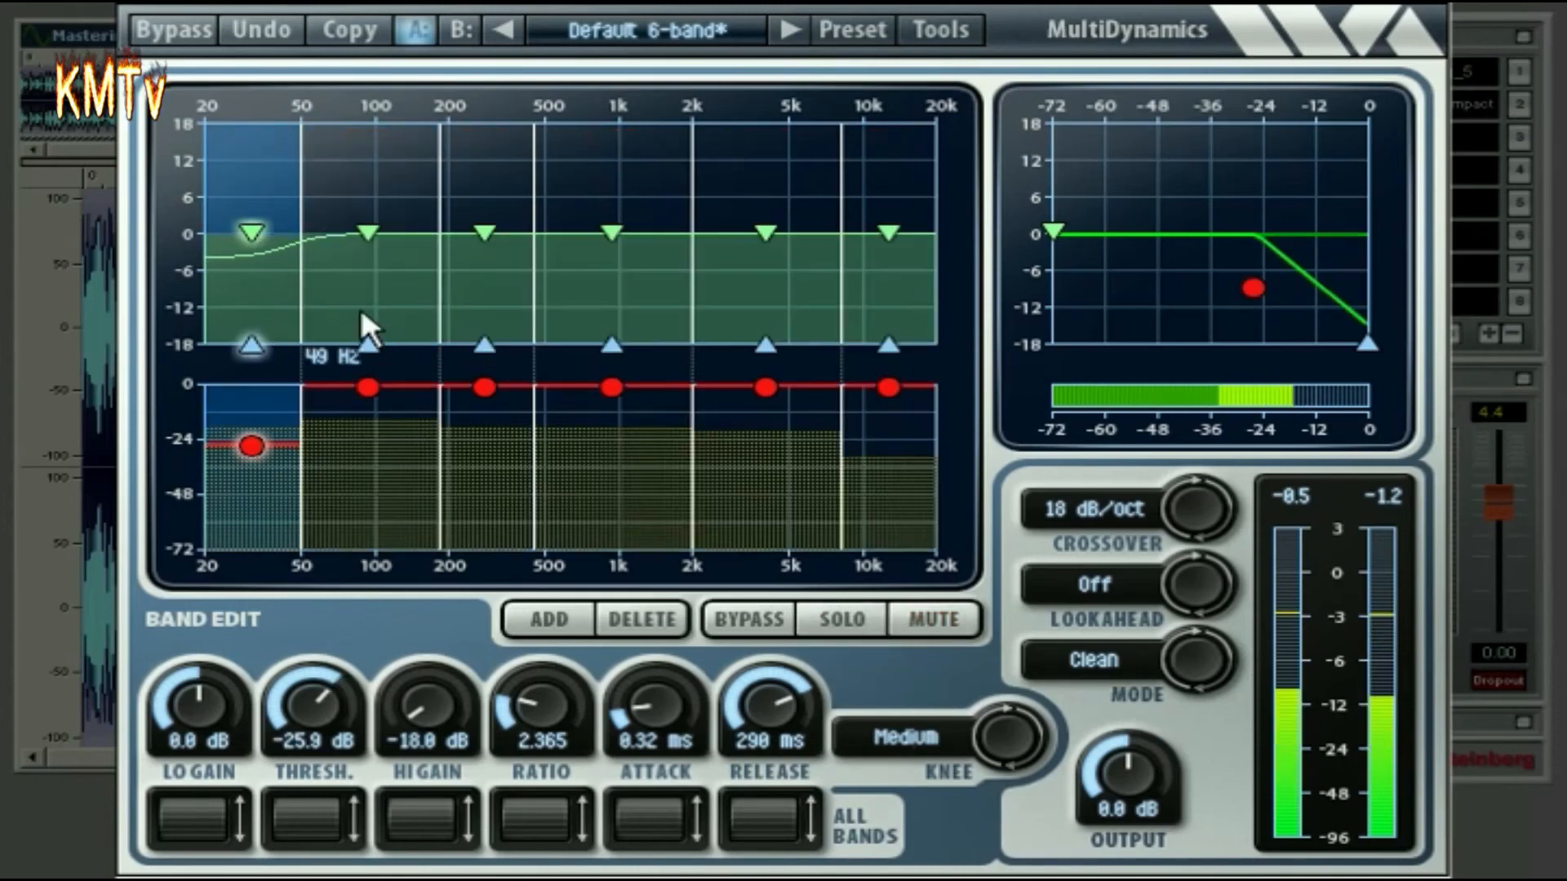
# Solo the 49–186 Hz band and set its threshold to -16.2 dB.
pyautogui.click(380, 336)
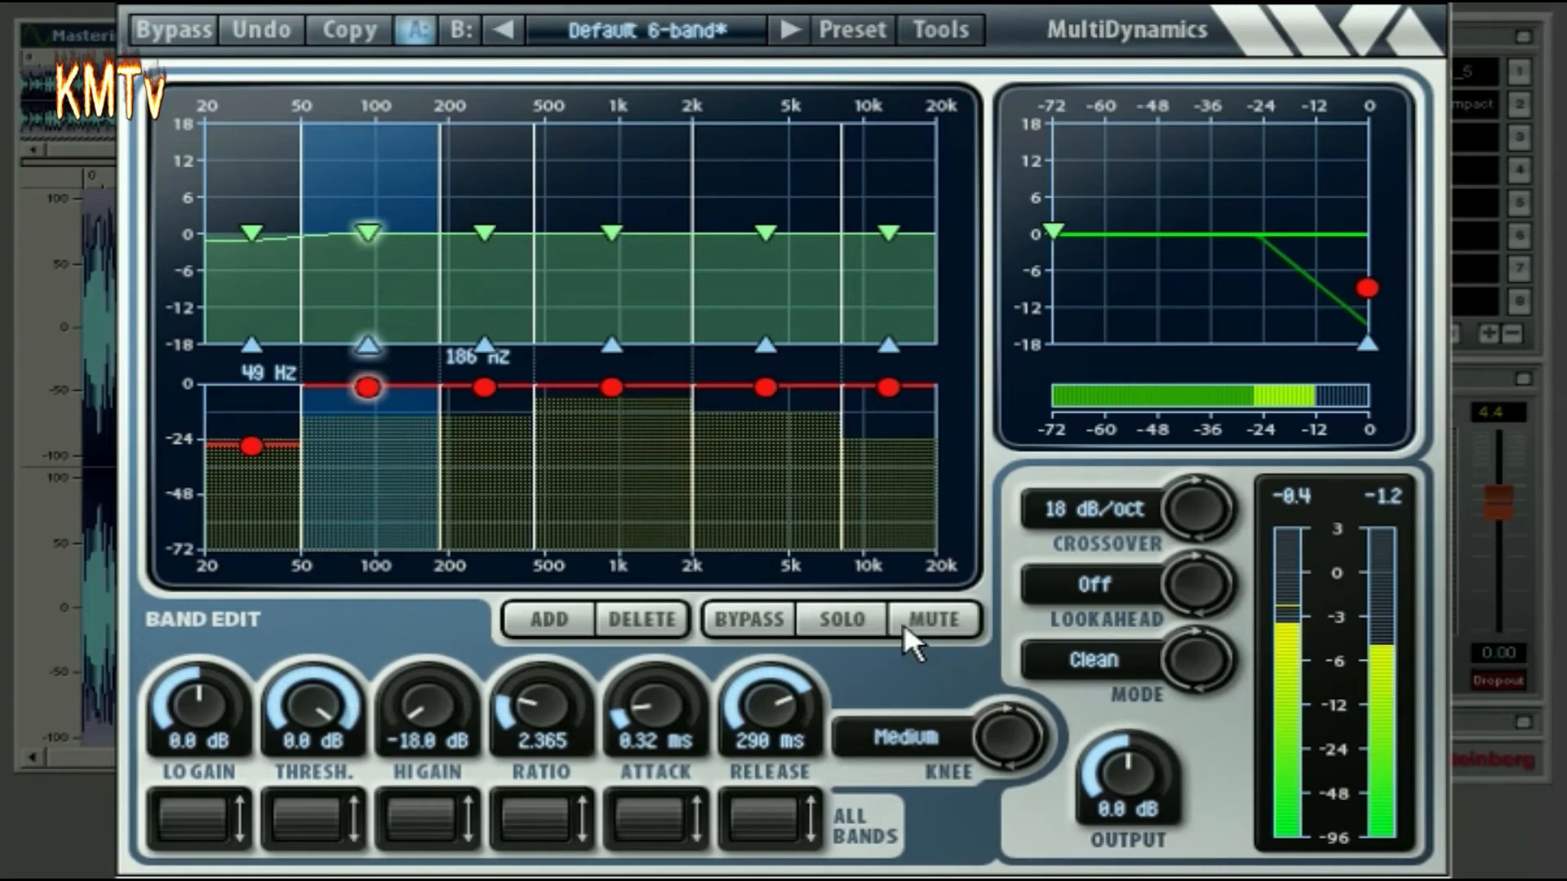
pyautogui.click(845, 618)
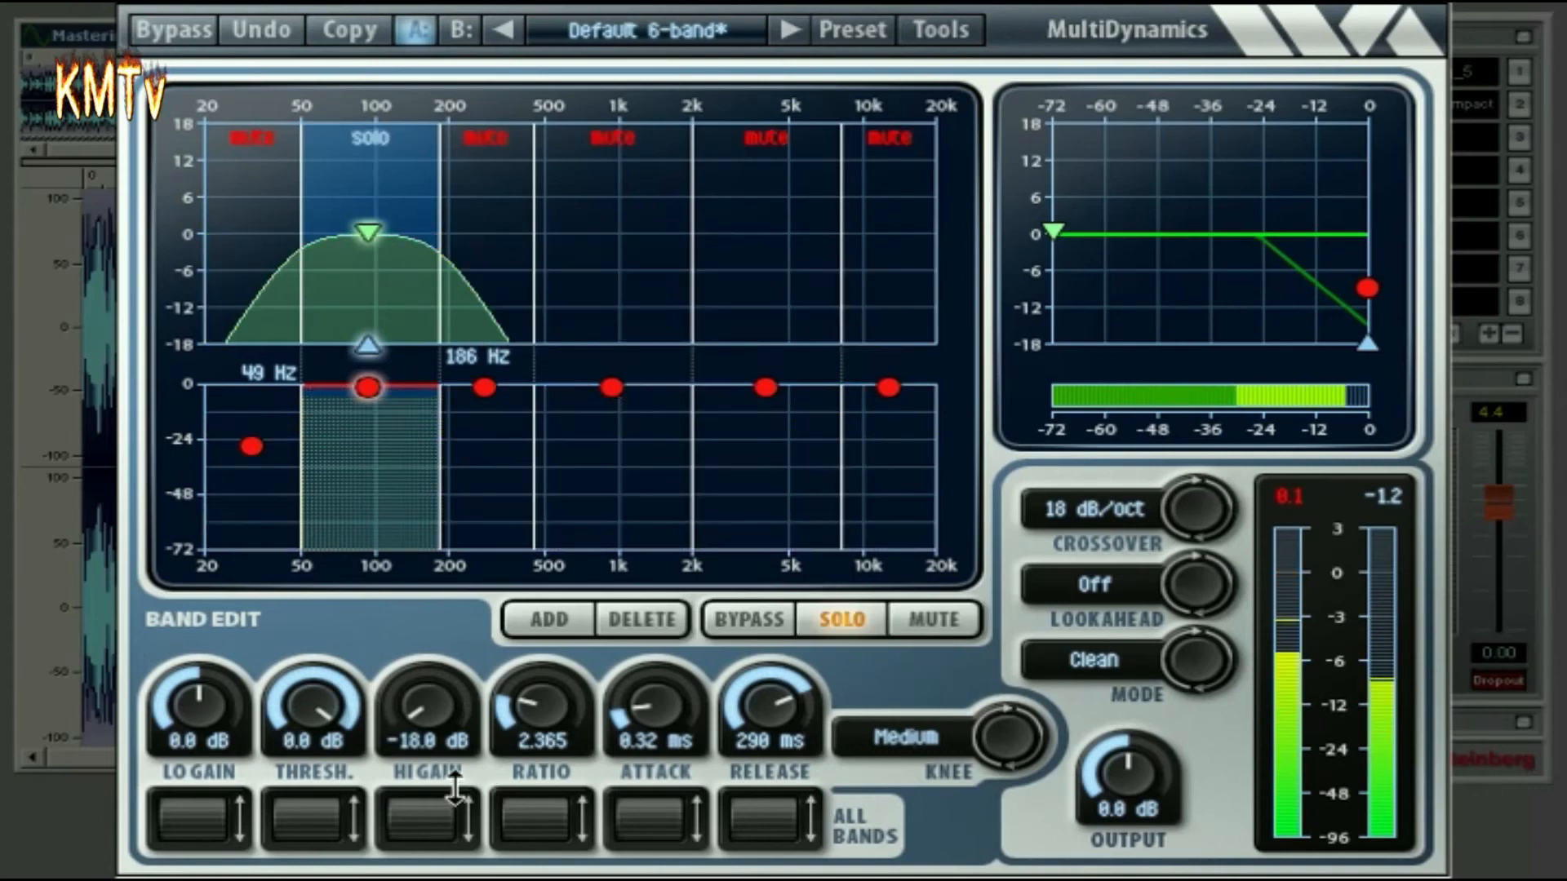
pyautogui.moveTo(375, 399); pyautogui.dragTo(367, 423)
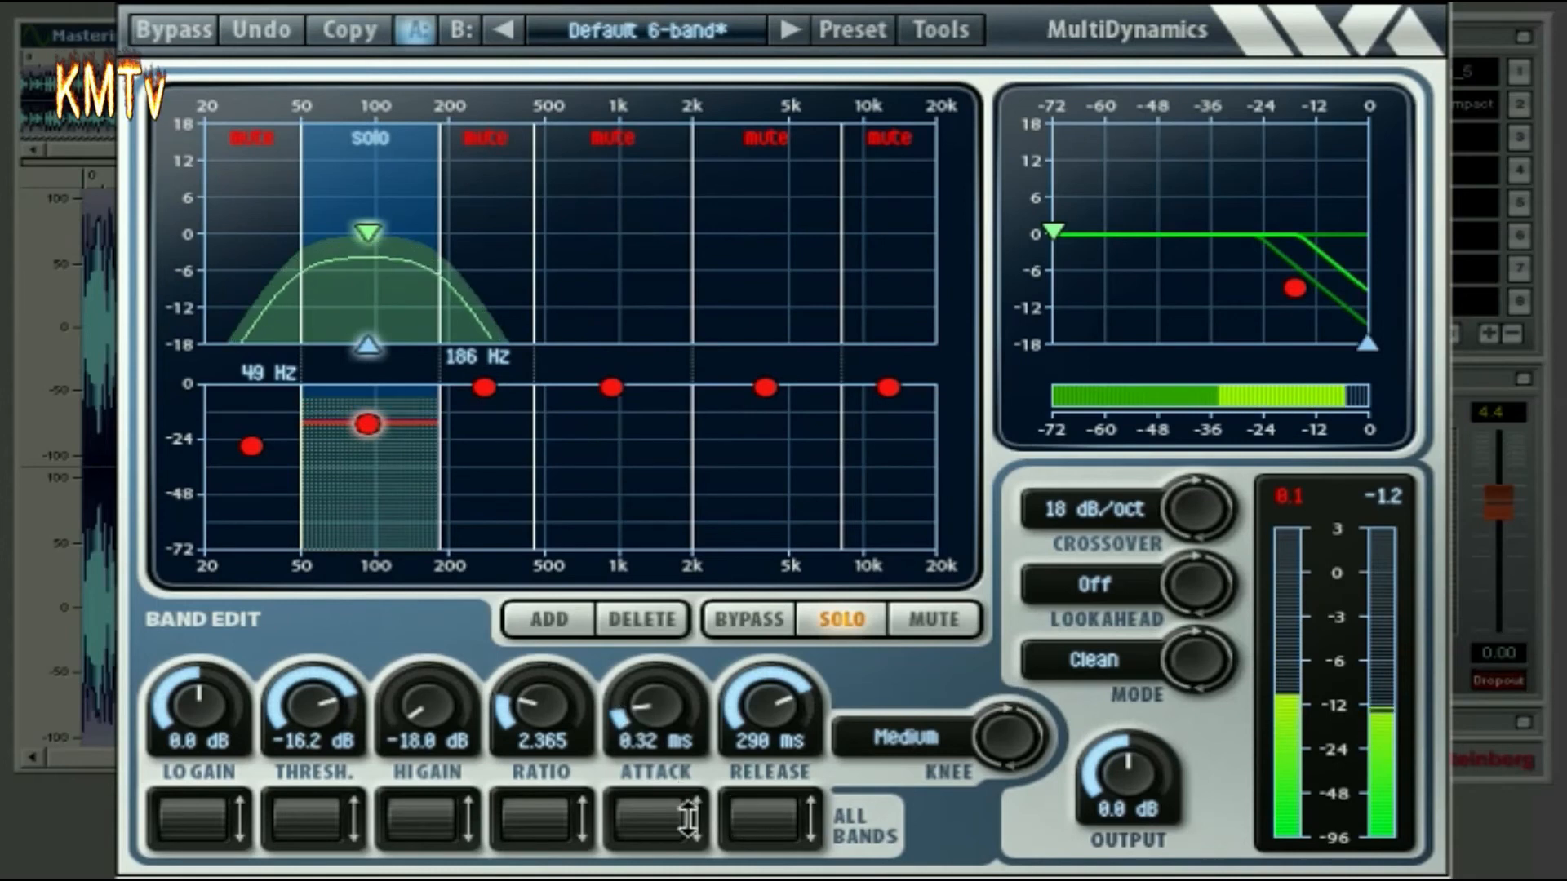
# Set the 49–186 Hz band's release to 116 ms and attack to 1.8 ms, and turn off its solo.
pyautogui.moveTo(763, 808); pyautogui.dragTo(775, 751)
pyautogui.moveTo(669, 719); pyautogui.dragTo(663, 690)
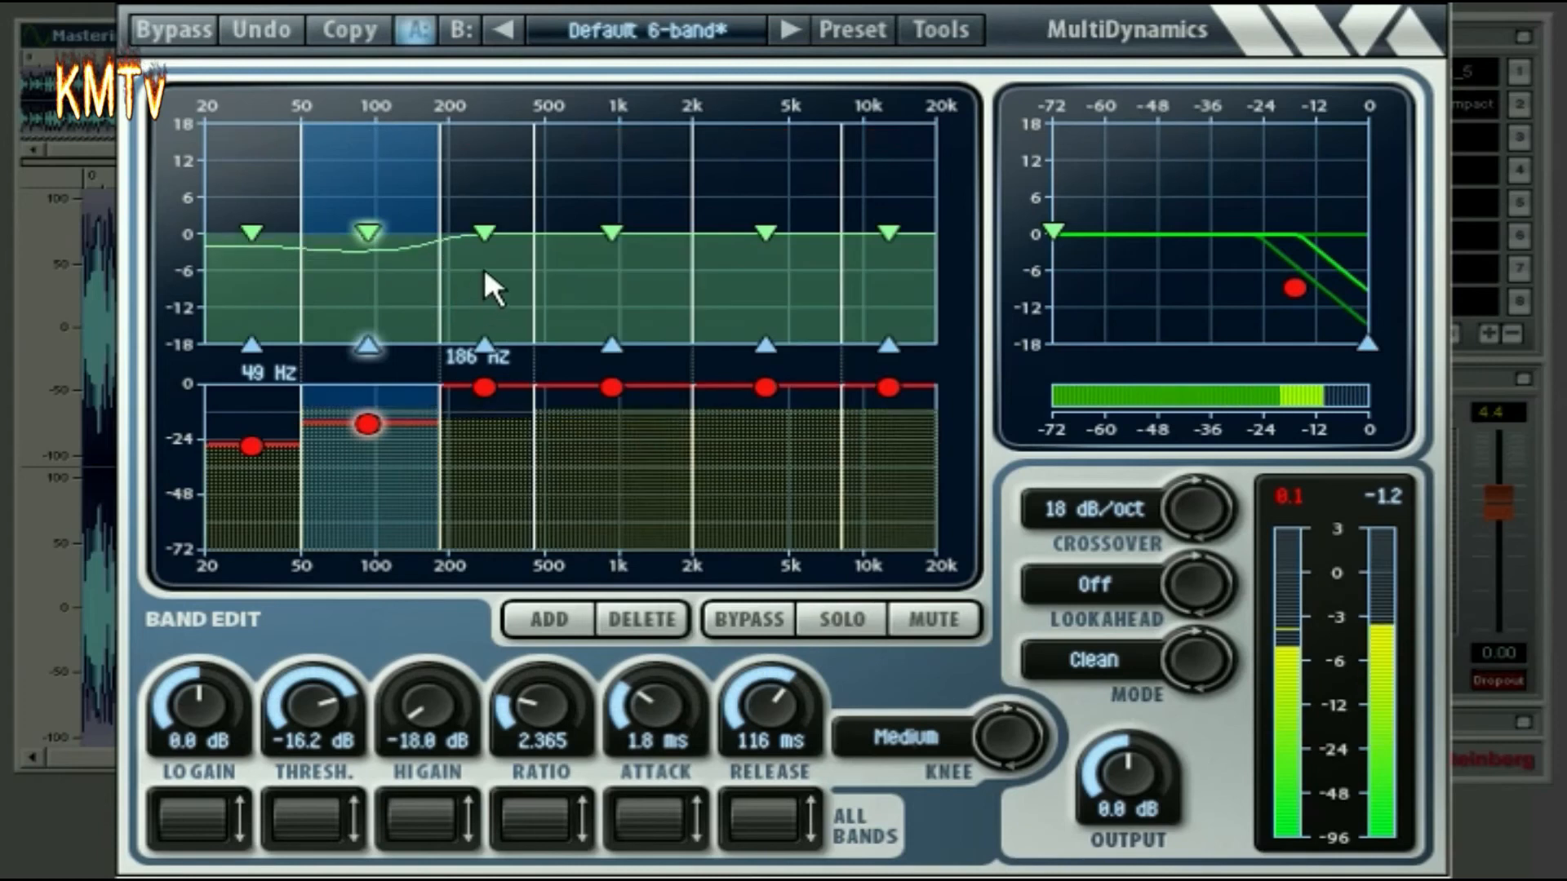
# Solo the 186–454 Hz band to set its threshold to -16.2 dB, and turn its solo off again.
pyautogui.click(483, 268)
pyautogui.click(881, 618)
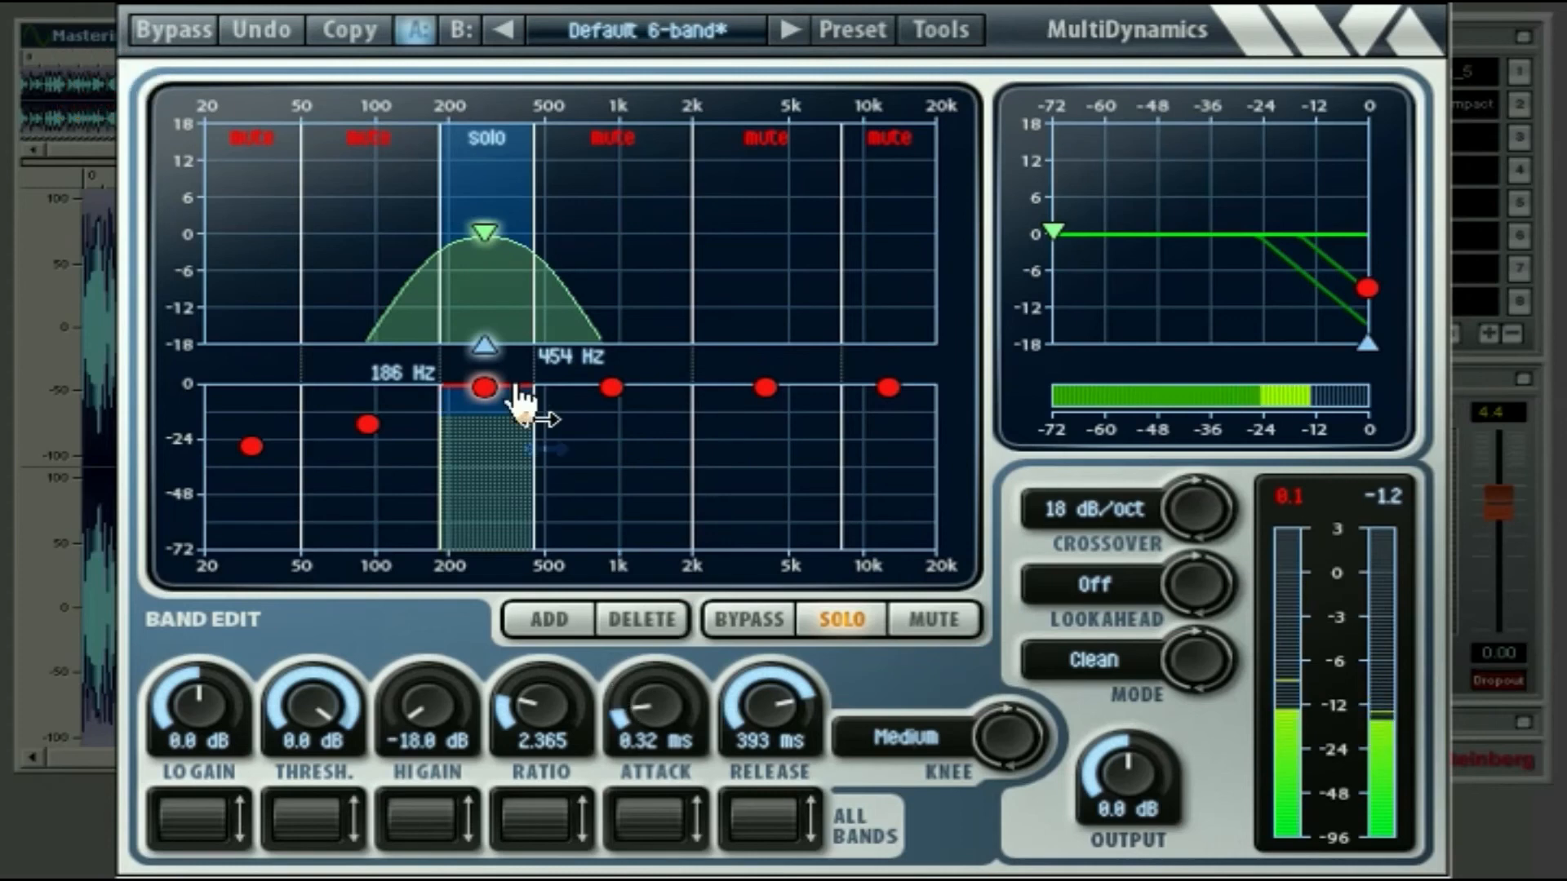
pyautogui.moveTo(486, 389); pyautogui.dragTo(490, 427)
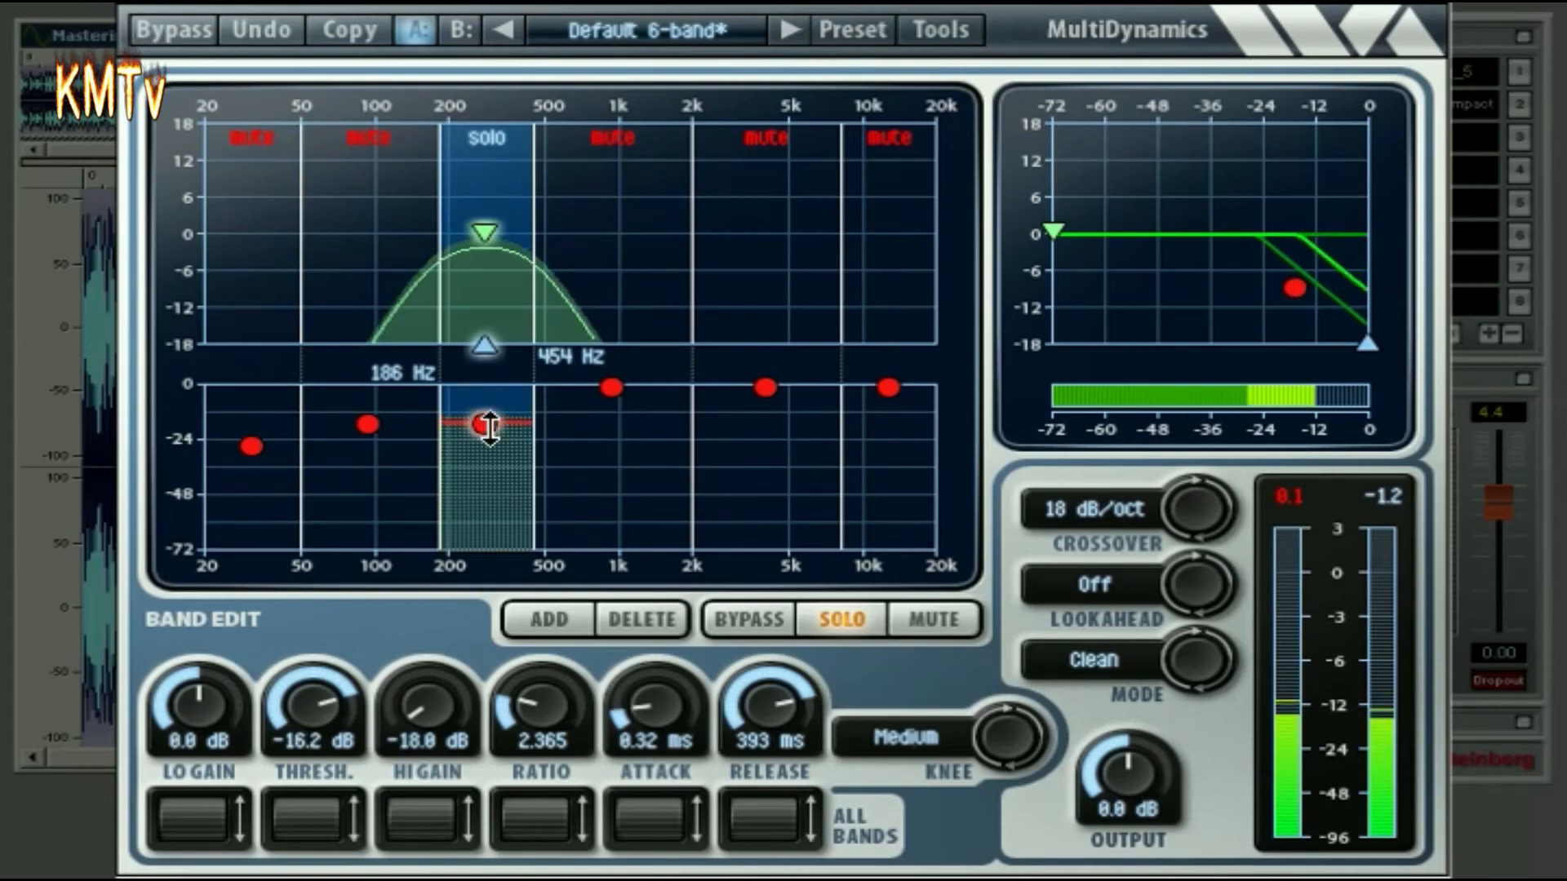
pyautogui.click(844, 615)
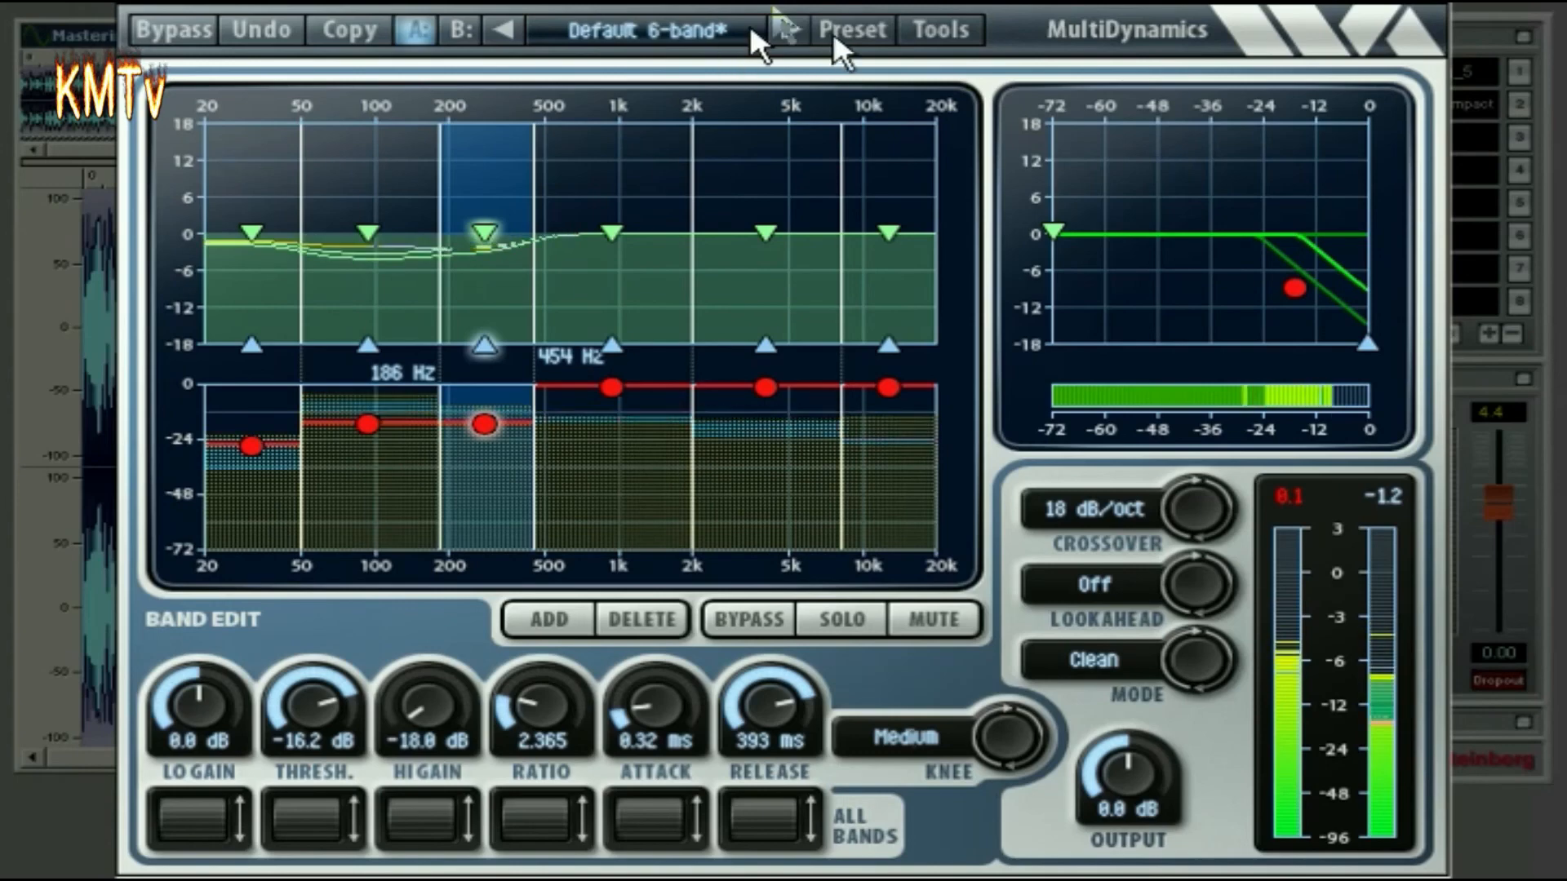
# Load the factory preset Default 1-band.
pyautogui.click(853, 30)
pyautogui.moveTo(878, 70)
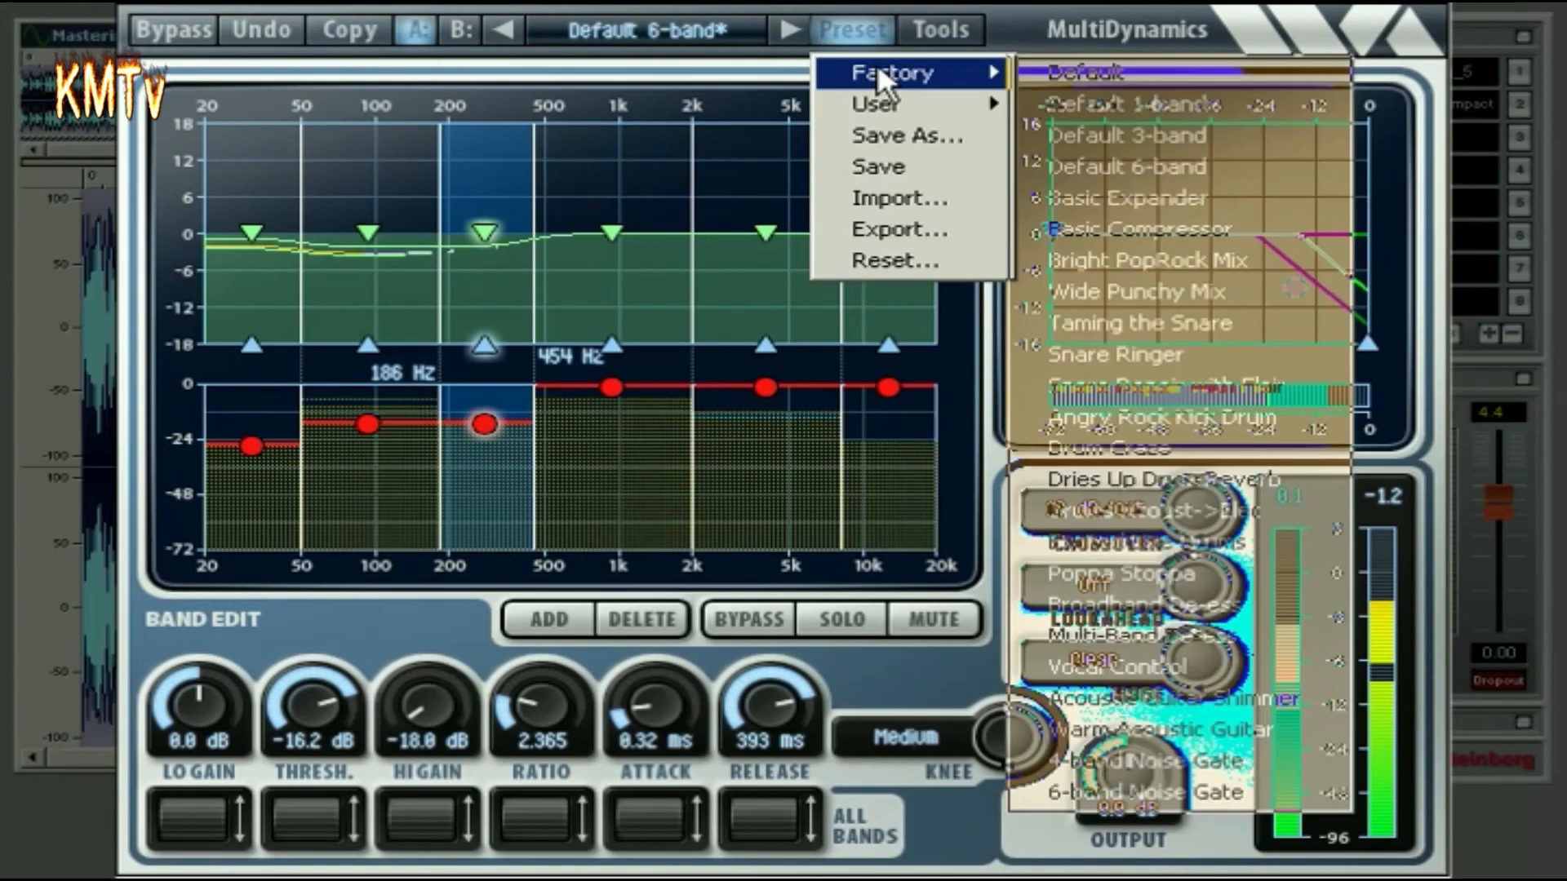
pyautogui.click(1126, 104)
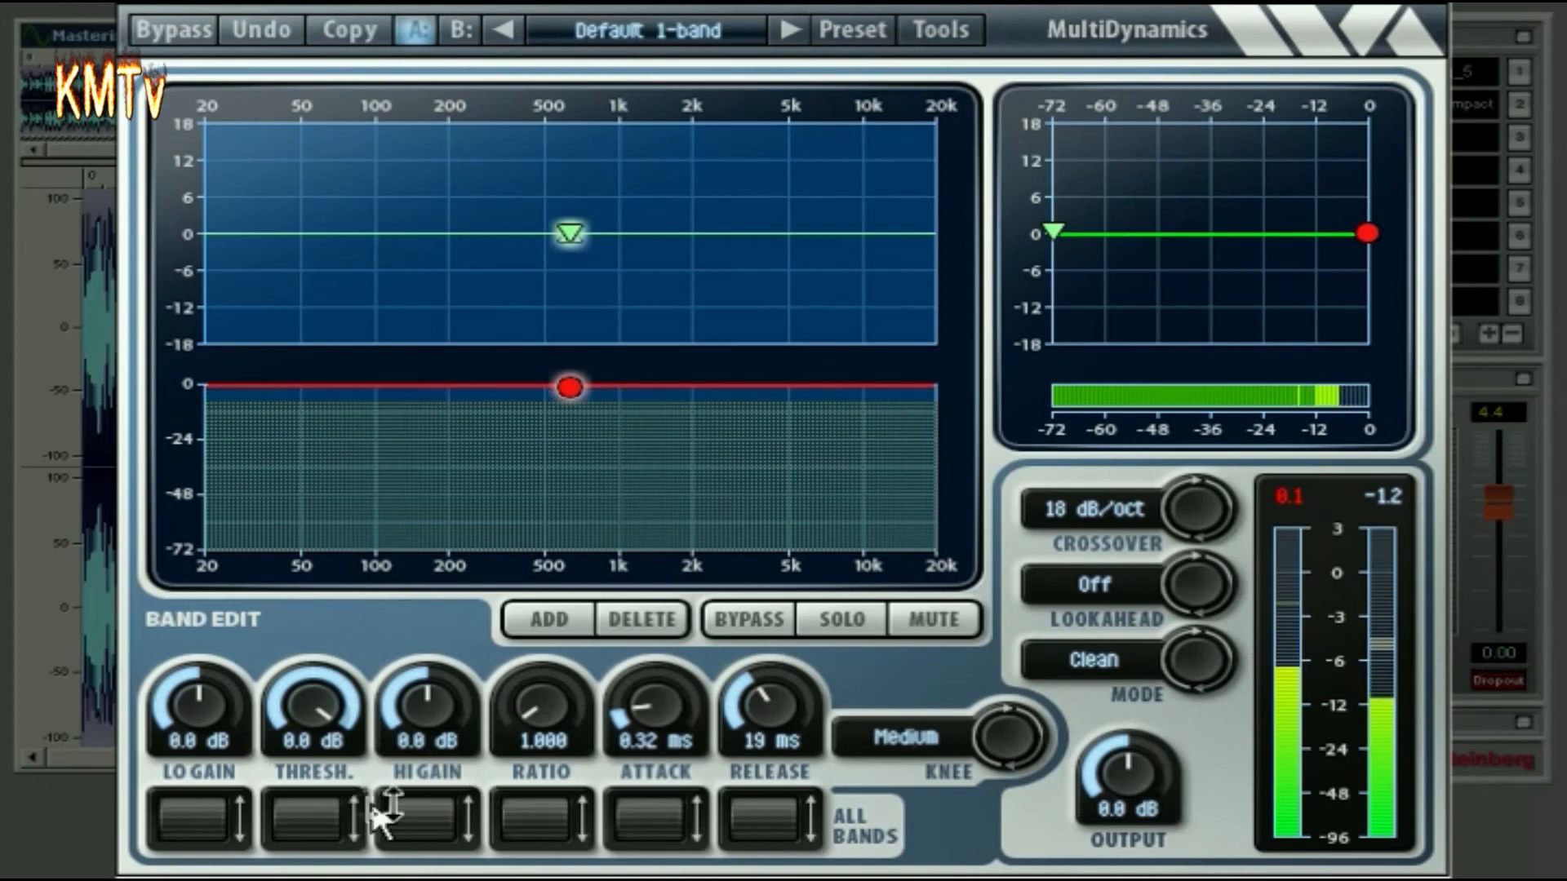
# Set the single band's high gain to -15.5 dB, threshold to -21.6 dB, release to 74 ms and attack to 0.46 ms.
pyautogui.moveTo(384, 812); pyautogui.dragTo(378, 870)
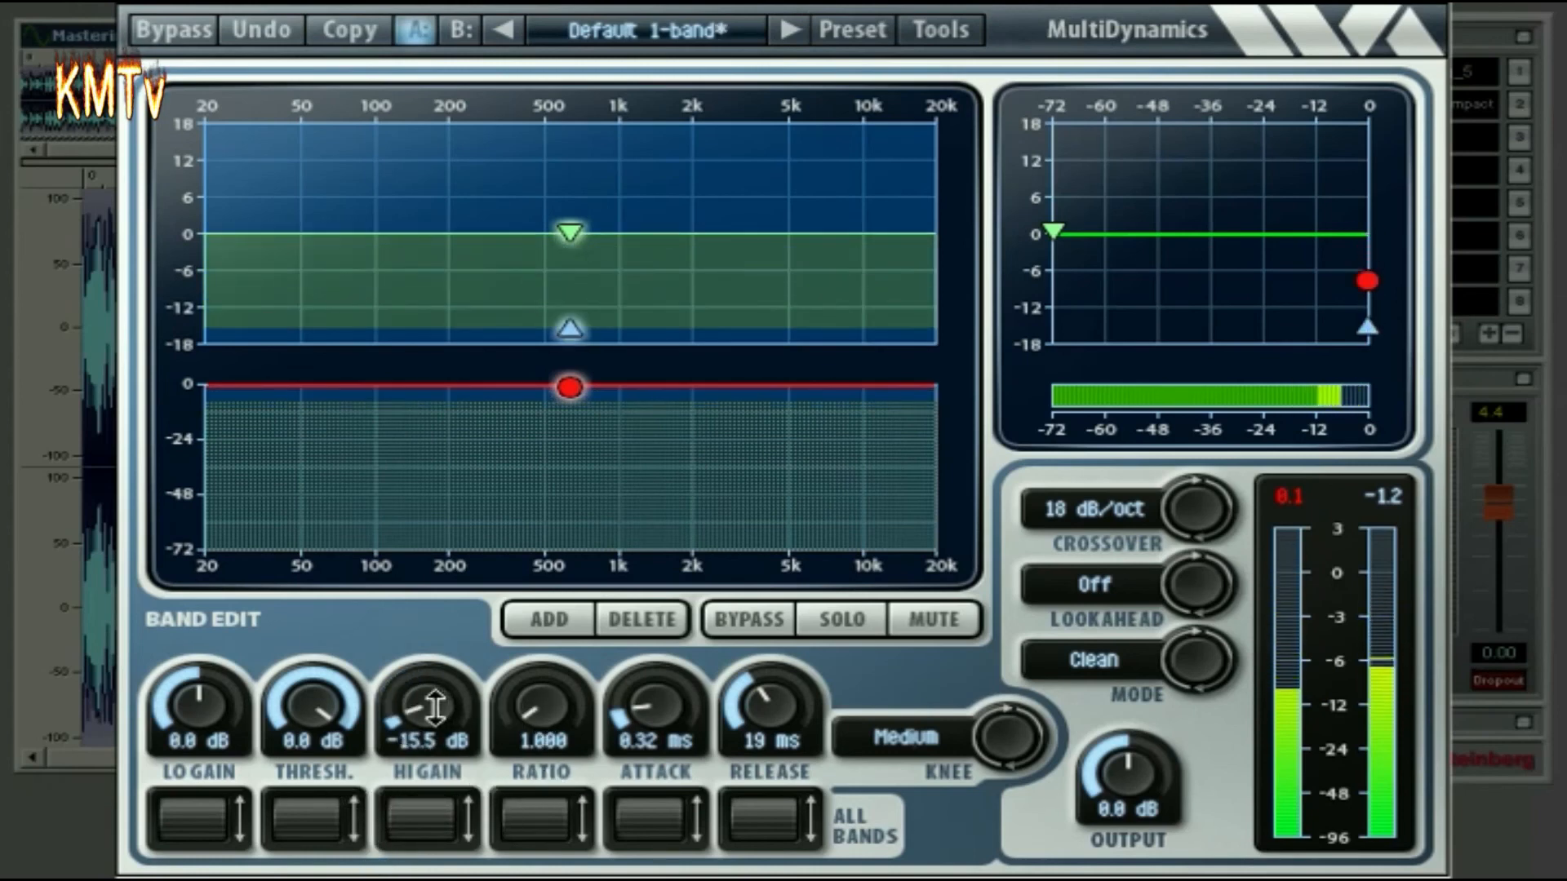
pyautogui.moveTo(315, 704); pyautogui.dragTo(310, 758)
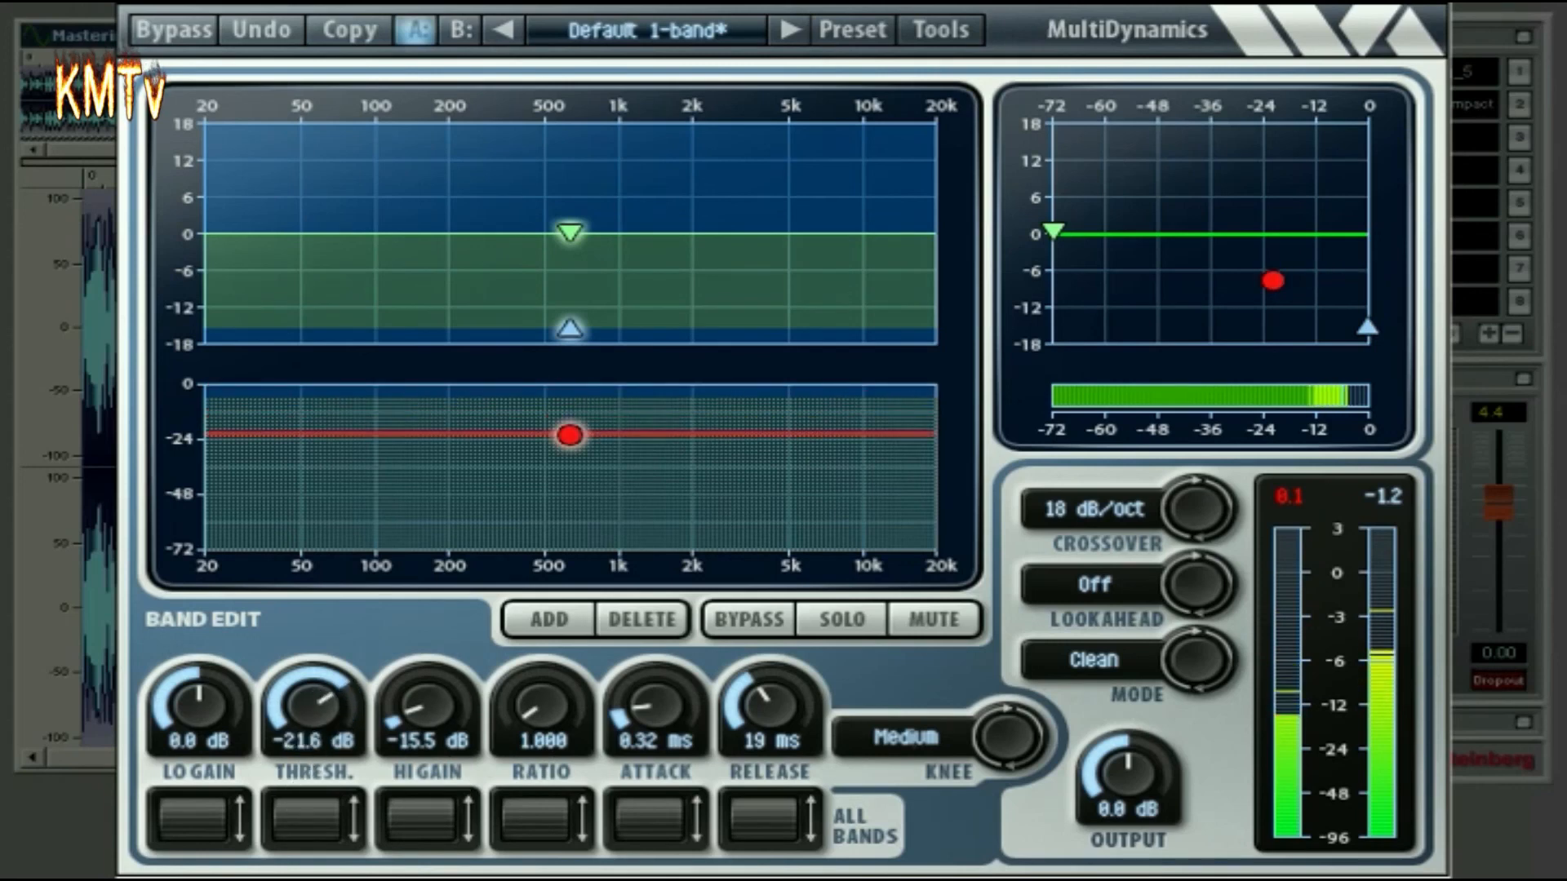
pyautogui.moveTo(759, 826); pyautogui.dragTo(758, 794)
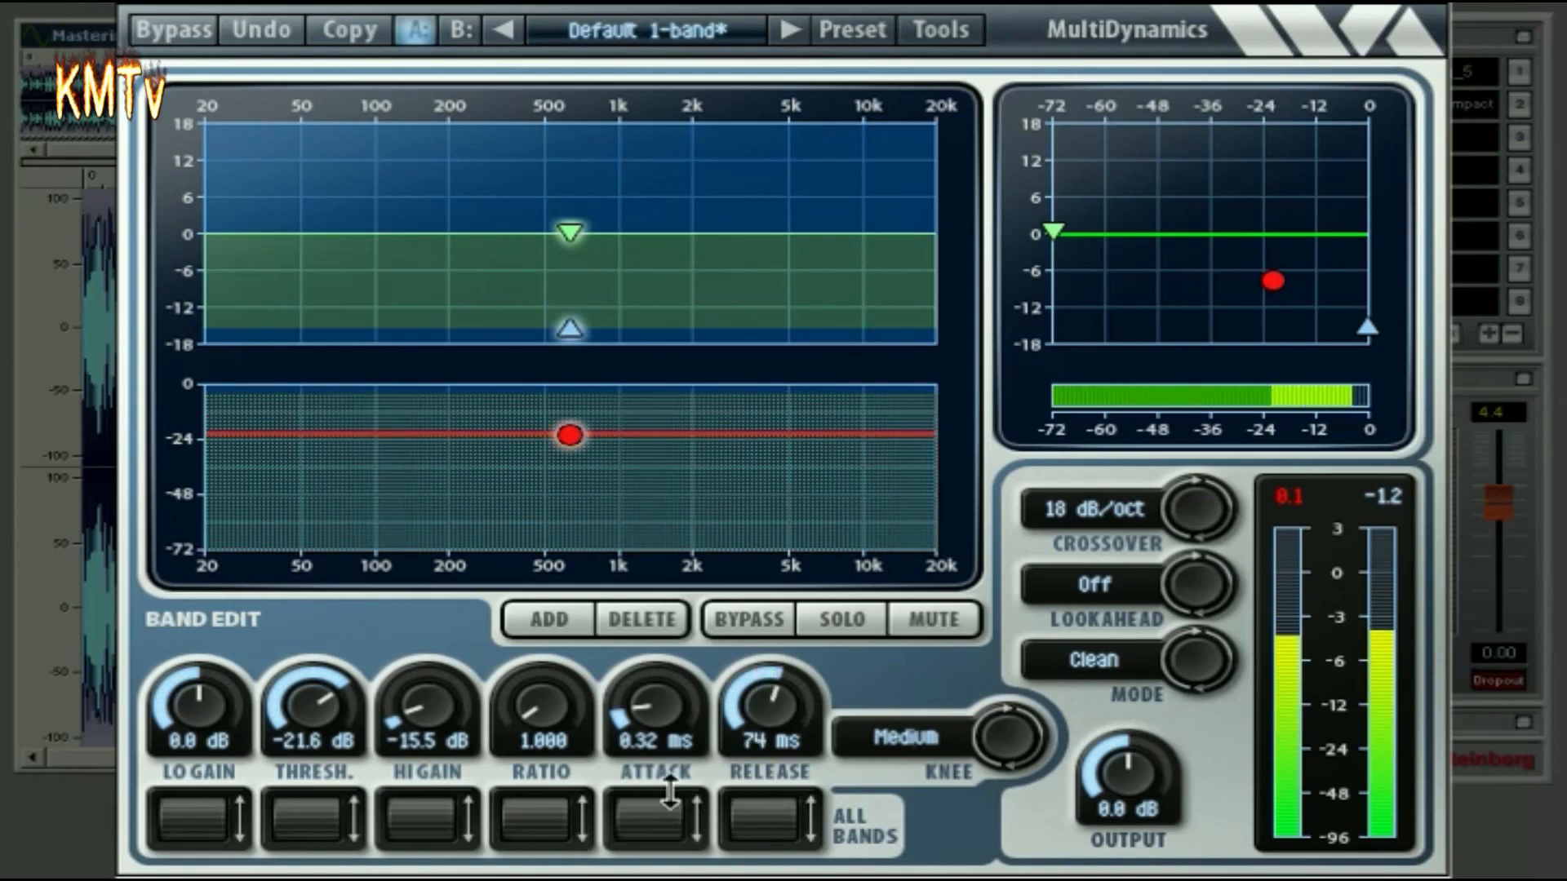
pyautogui.moveTo(646, 797); pyautogui.dragTo(635, 788)
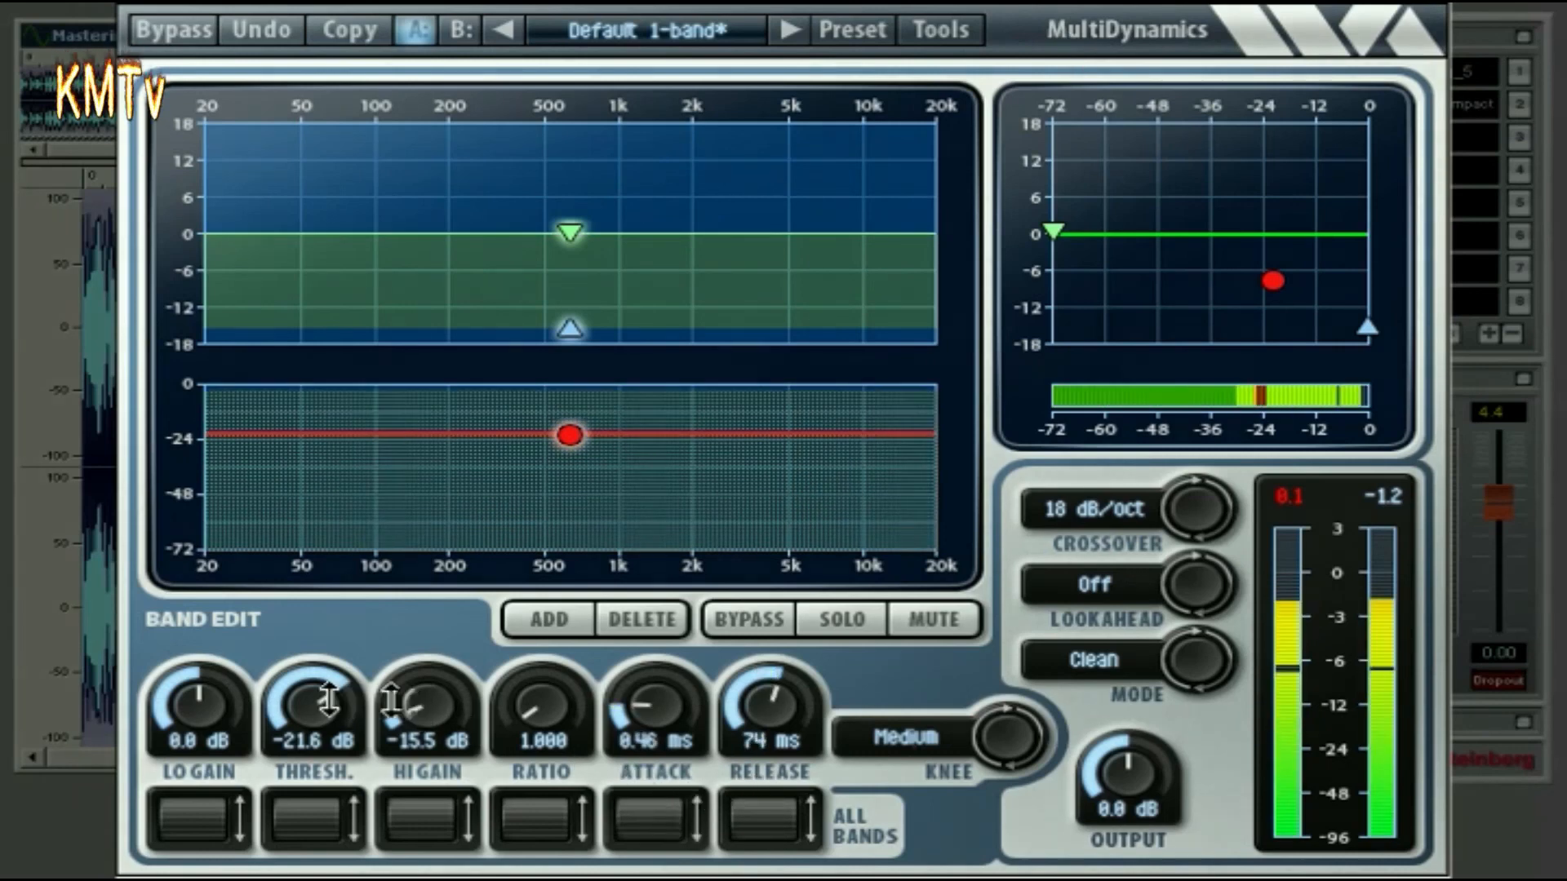
# Set the single band's threshold to -24.5 dB, ratio to 1.538 and release to 269 ms, and lengthen its attack.
pyautogui.moveTo(343, 701); pyautogui.dragTo(347, 710)
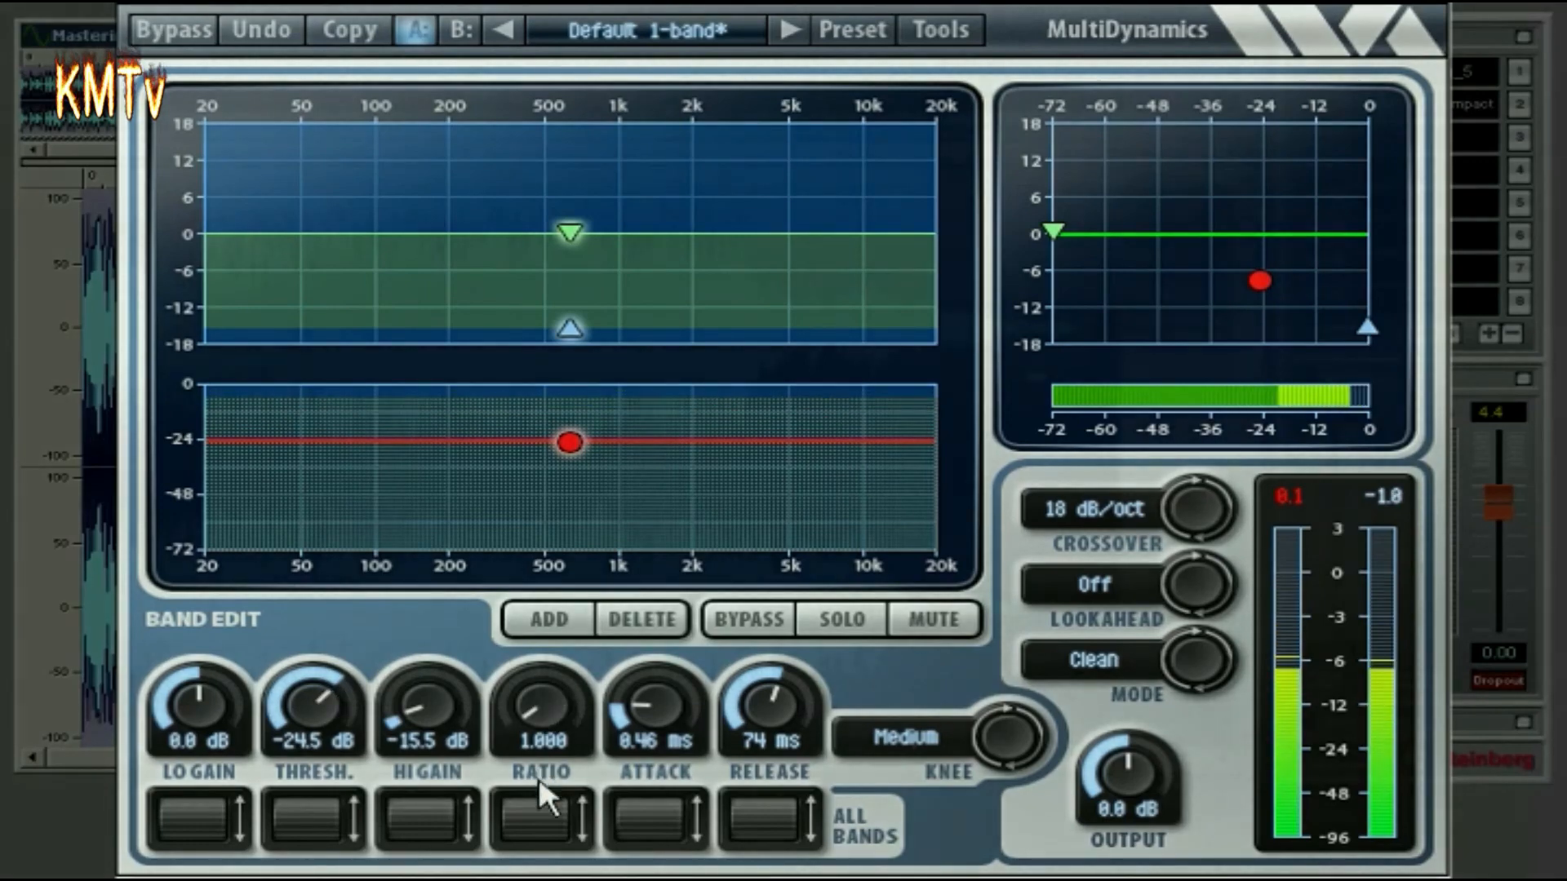
pyautogui.moveTo(547, 816); pyautogui.dragTo(542, 797)
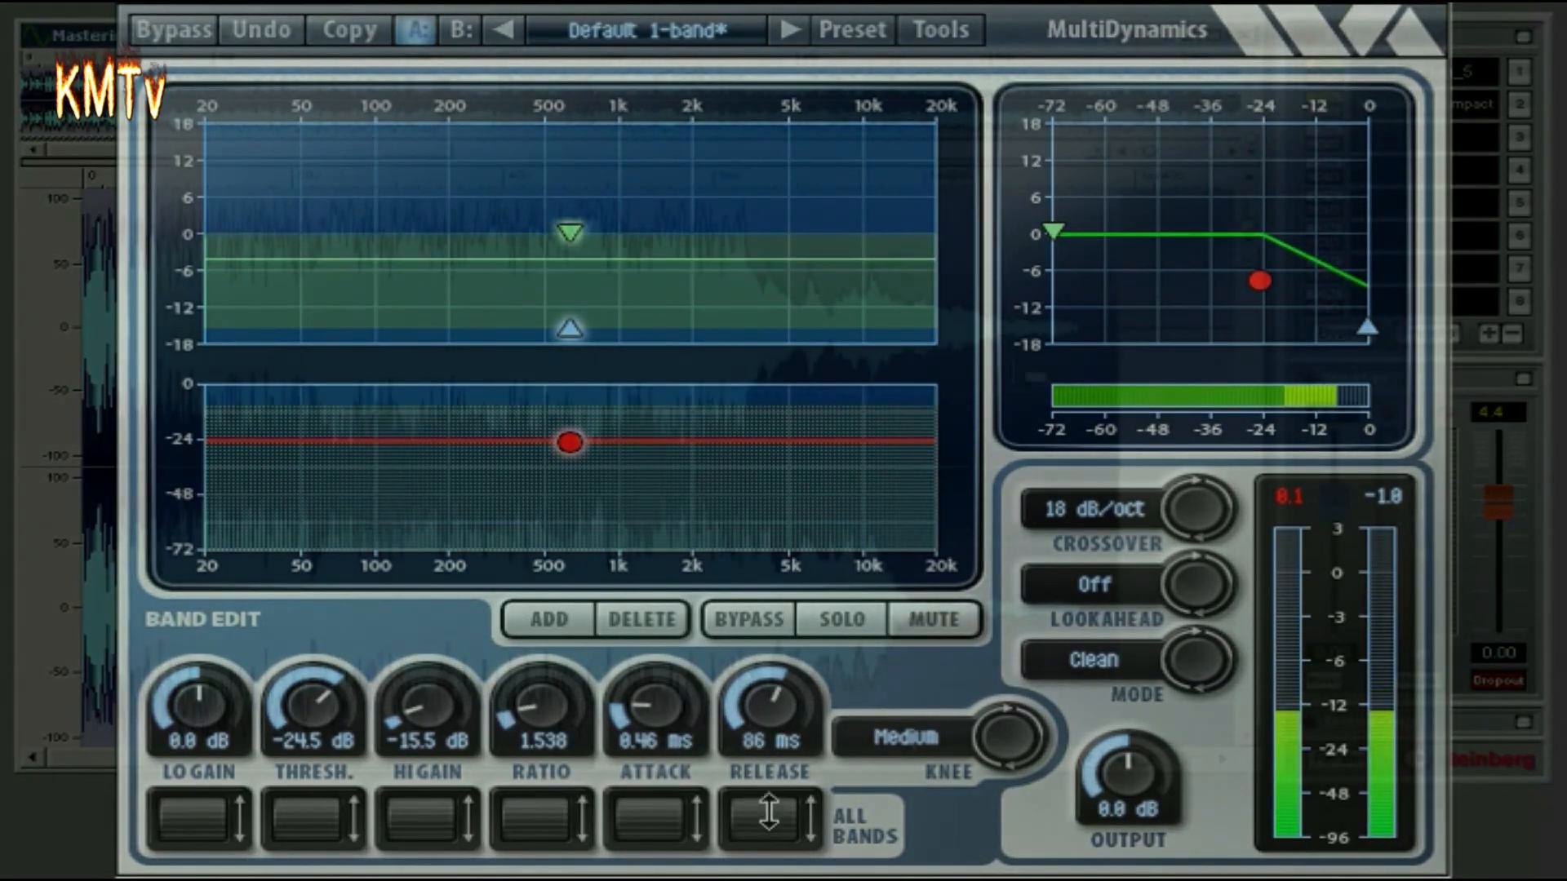
pyautogui.moveTo(766, 808); pyautogui.dragTo(768, 789)
pyautogui.moveTo(653, 808); pyautogui.dragTo(653, 801)
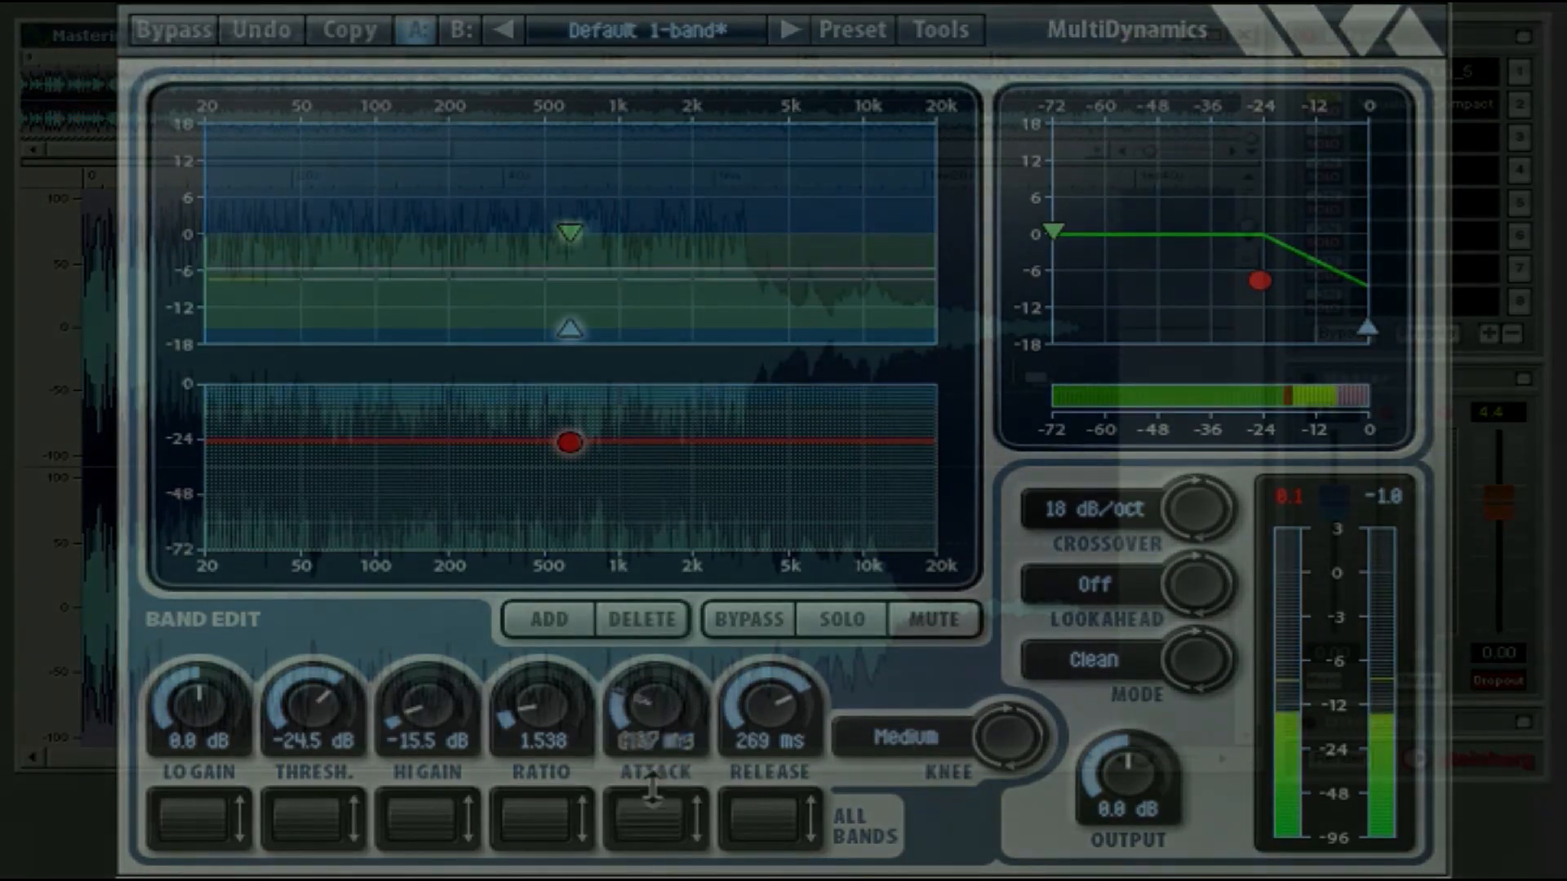